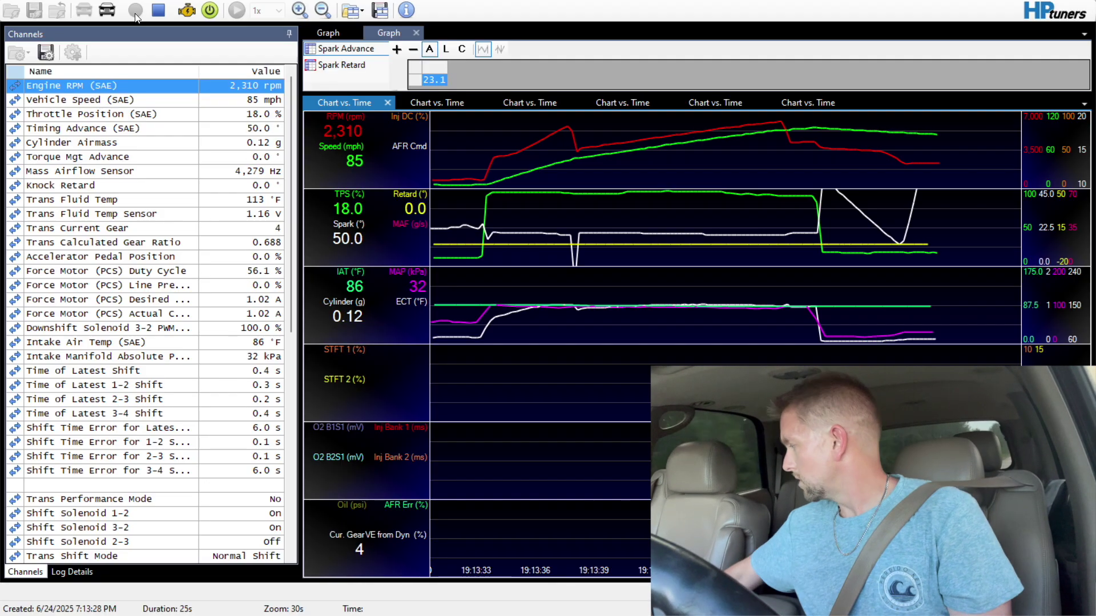
- Stop recording the truck's driving log in VCM Scanner
{"action": "left_click", "coordinate": [135, 16]}
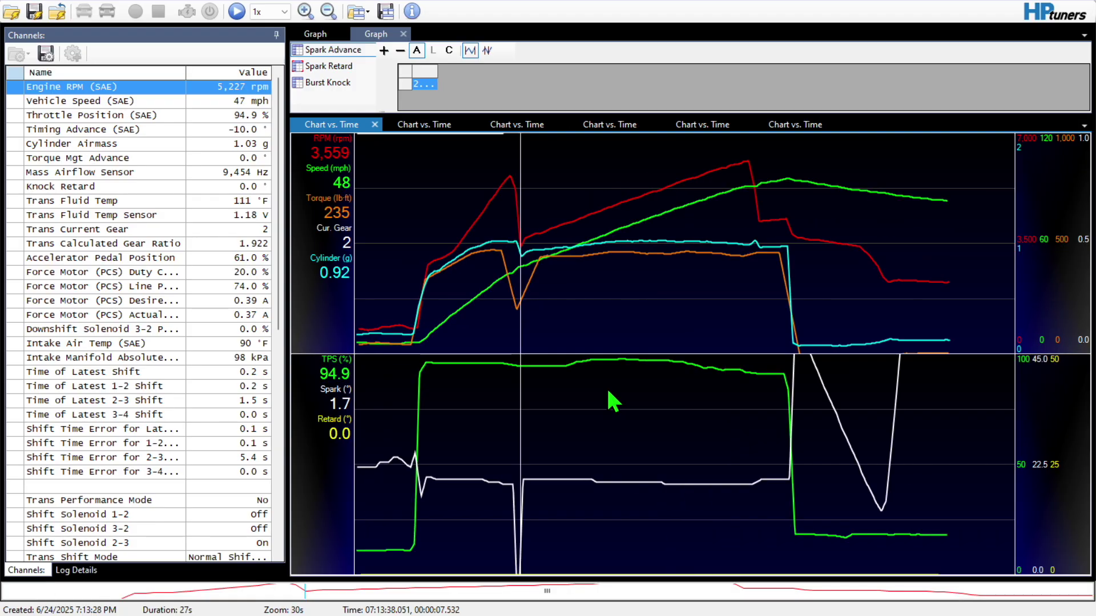
- Scrub the recorded log's time cursor back to the 1–2 upshift
{"action": "left_click_drag", "start_coordinate": [556, 439], "coordinate": [443, 452]}
{"action": "scroll", "coordinate": [227, 308], "scroll_direction": "down", "scroll_amount": 5}
{"action": "scroll", "coordinate": [231, 308], "scroll_direction": "up", "scroll_amount": 5}
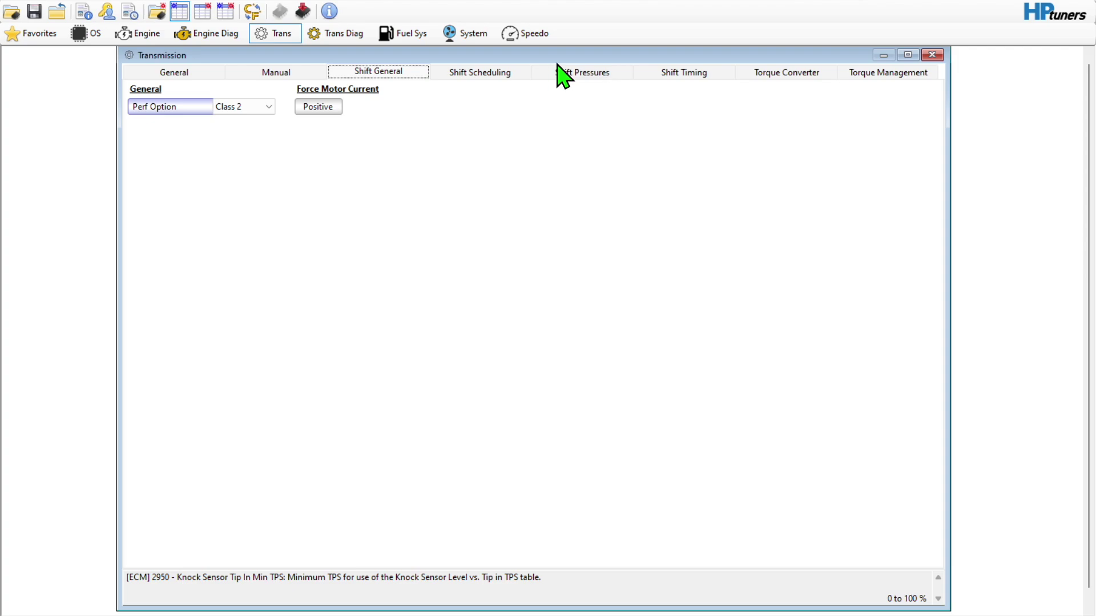
- Open the Trans > Torque Management Normal torque reduction table, enlarge it to inspect, then close it
{"action": "left_click", "coordinate": [587, 72]}
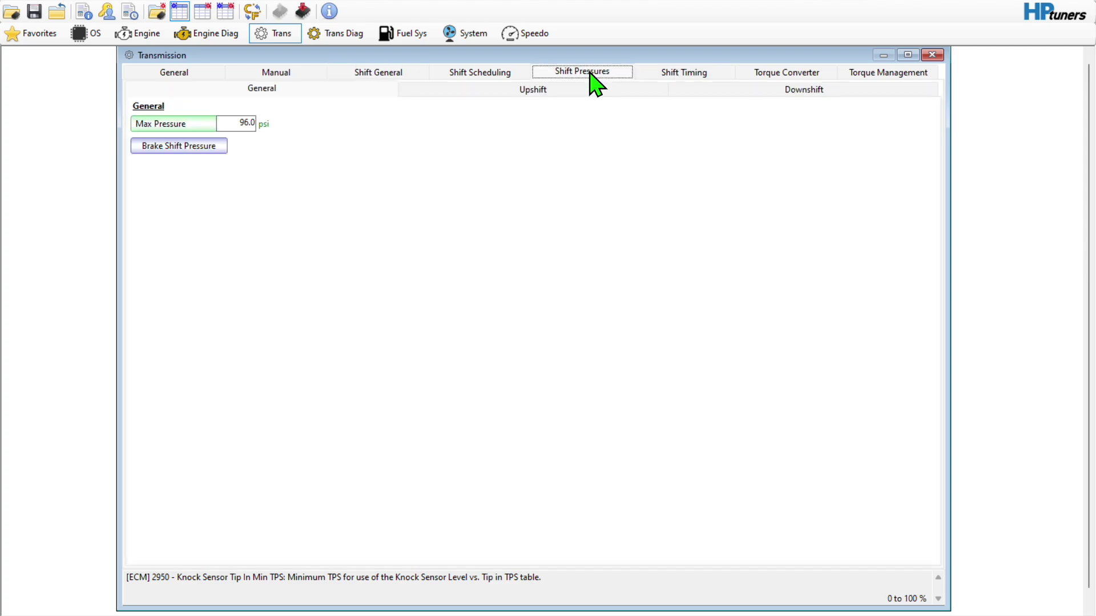
{"action": "left_click", "coordinate": [827, 73]}
{"action": "left_click", "coordinate": [847, 74]}
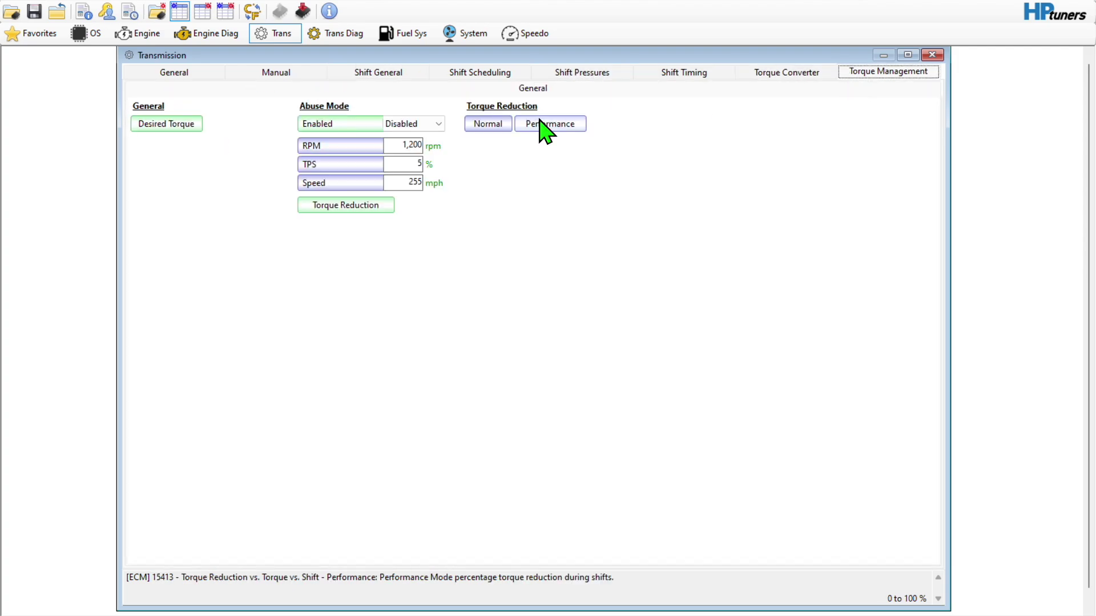
{"action": "left_click", "coordinate": [500, 130]}
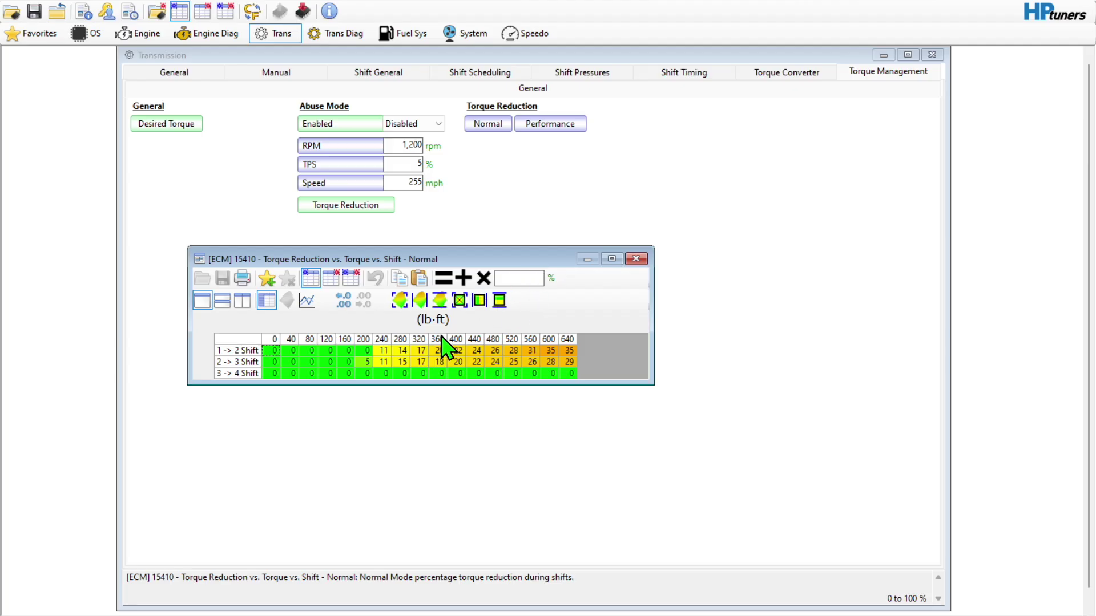
{"action": "left_click_drag", "start_coordinate": [470, 384], "coordinate": [468, 452]}
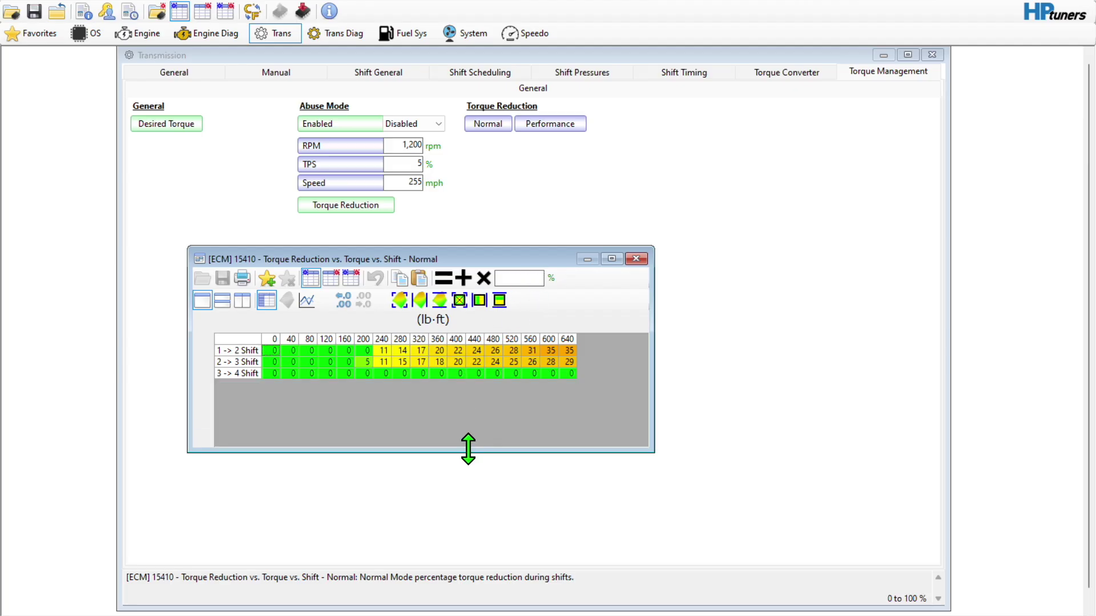
{"action": "left_click", "coordinate": [638, 260]}
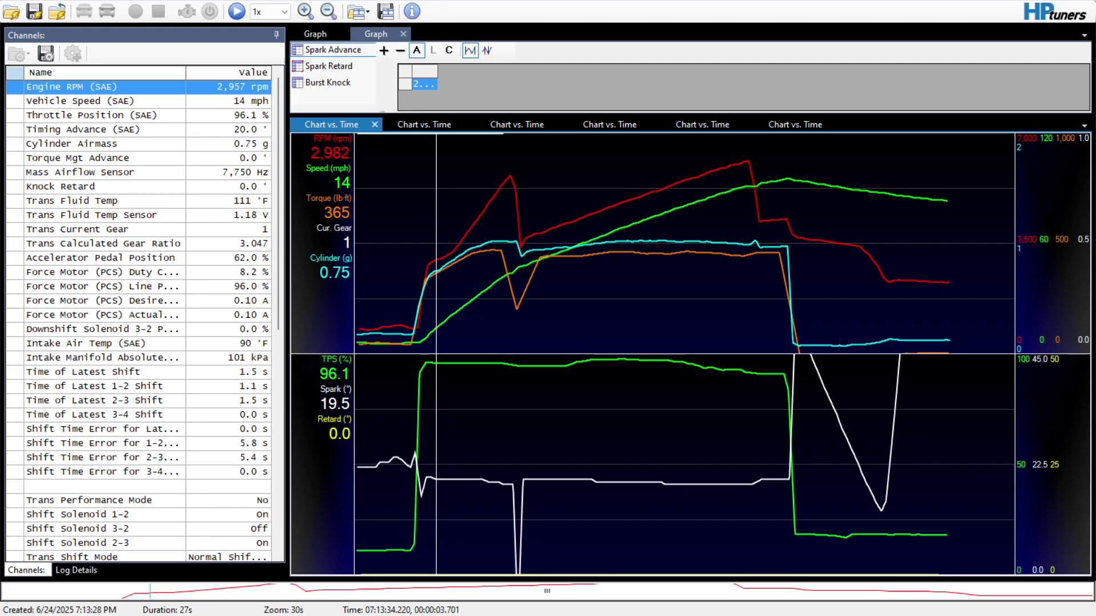
- Zoom the log to 10 s and place the marker on the 1–2 shift's -30.7° advance drop
{"action": "left_click", "coordinate": [426, 409]}
{"action": "left_click_drag", "start_coordinate": [426, 410], "coordinate": [518, 499]}
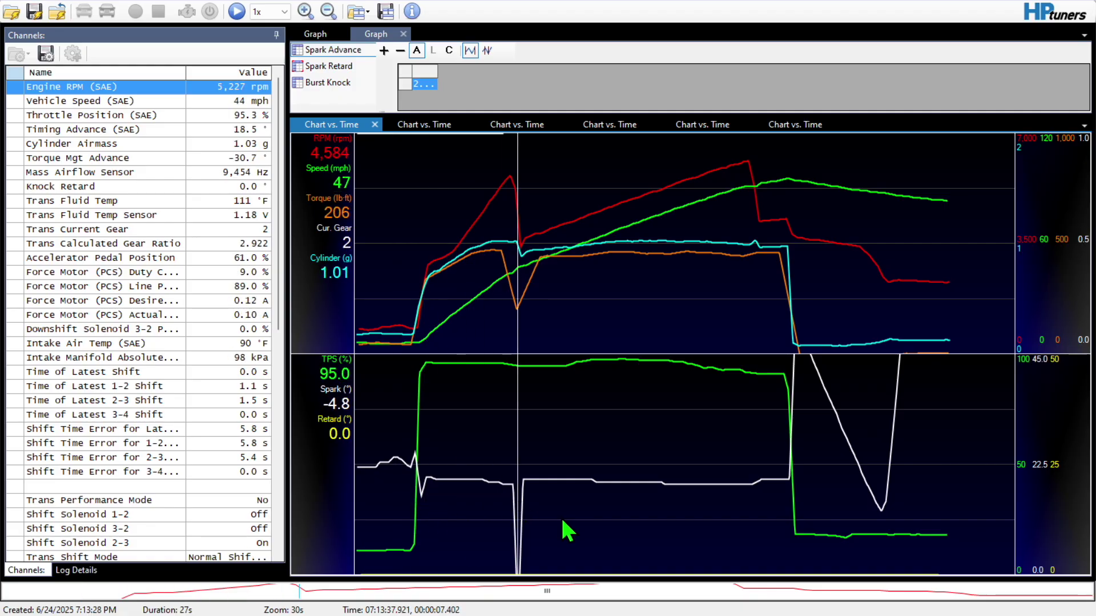
{"action": "scroll", "coordinate": [564, 521], "scroll_direction": "up", "scroll_amount": 2}
{"action": "left_click_drag", "start_coordinate": [665, 523], "coordinate": [688, 534]}
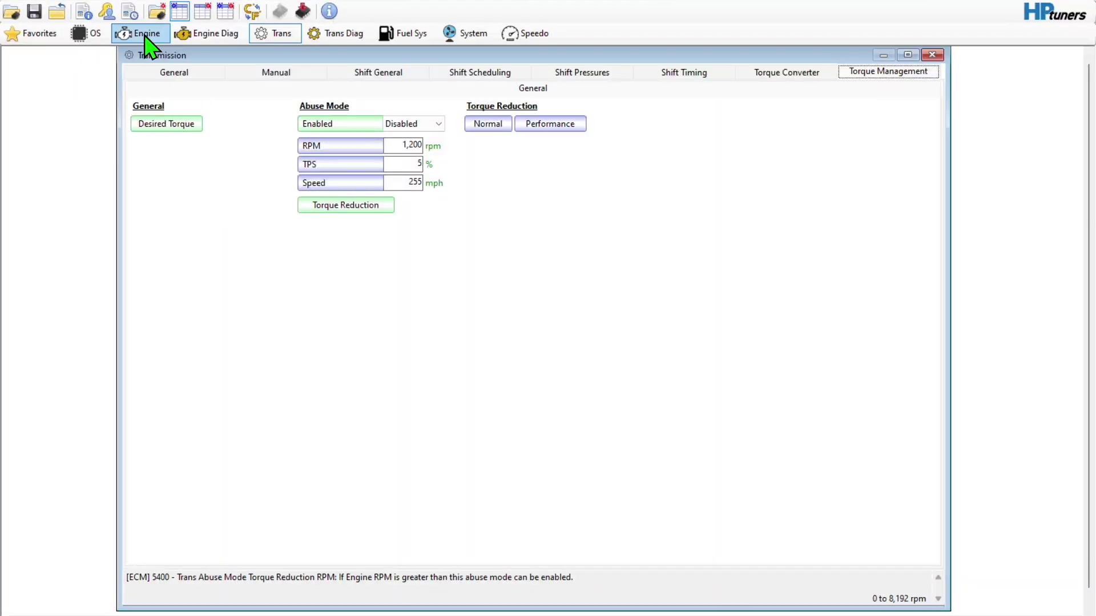
{"action": "left_click", "coordinate": [146, 36]}
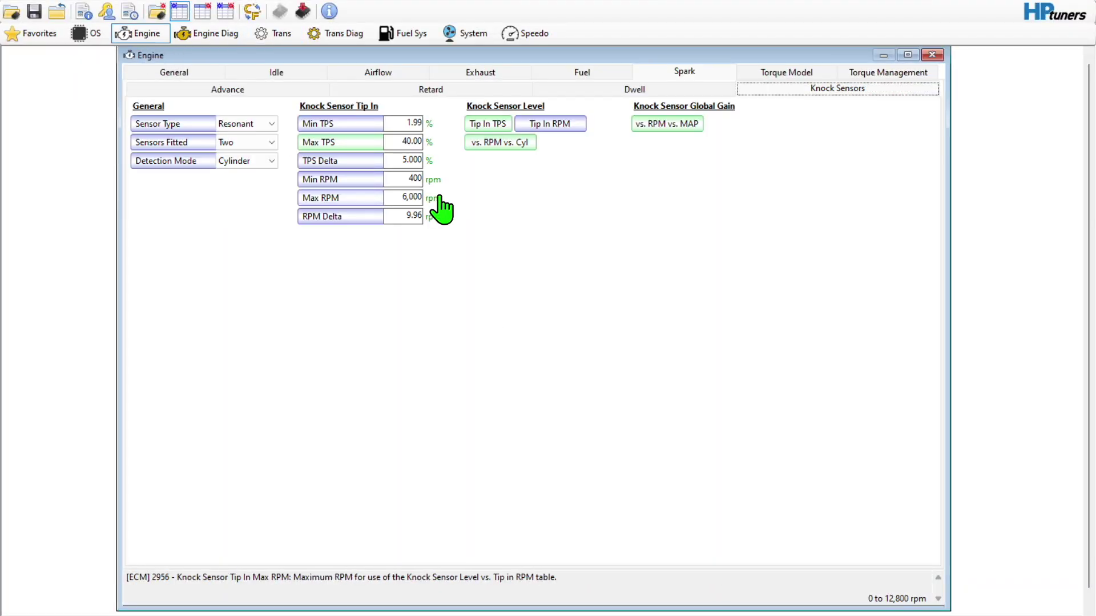
- Compare the Engine > Spark > Advance Max Spark Retard Limit vs. RPM table with the log, then close it
{"action": "left_click", "coordinate": [660, 69]}
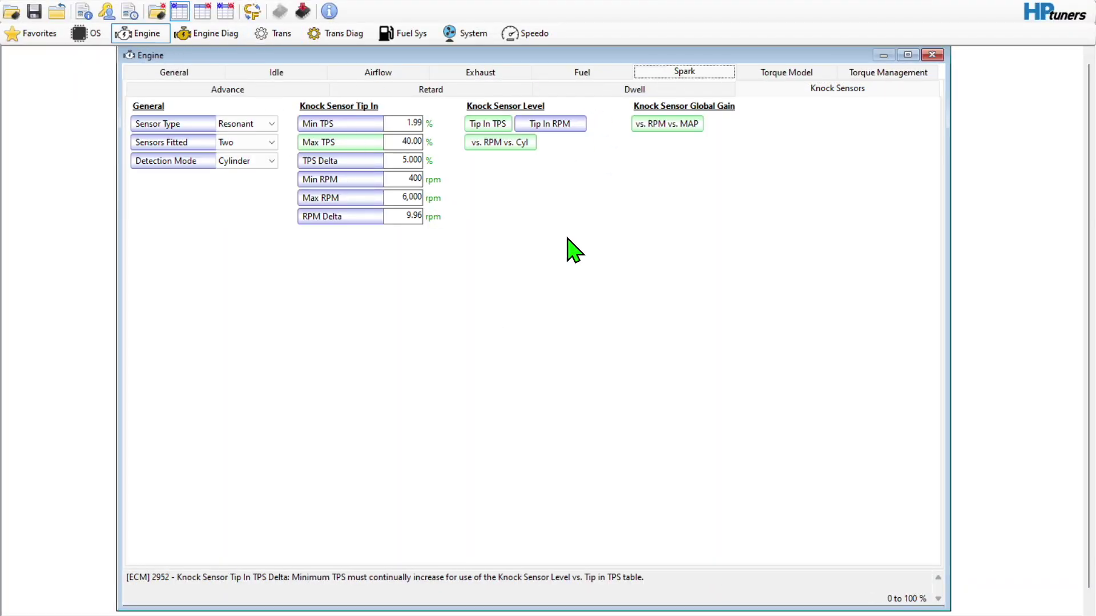
{"action": "left_click", "coordinate": [228, 89]}
{"action": "left_click", "coordinate": [647, 187]}
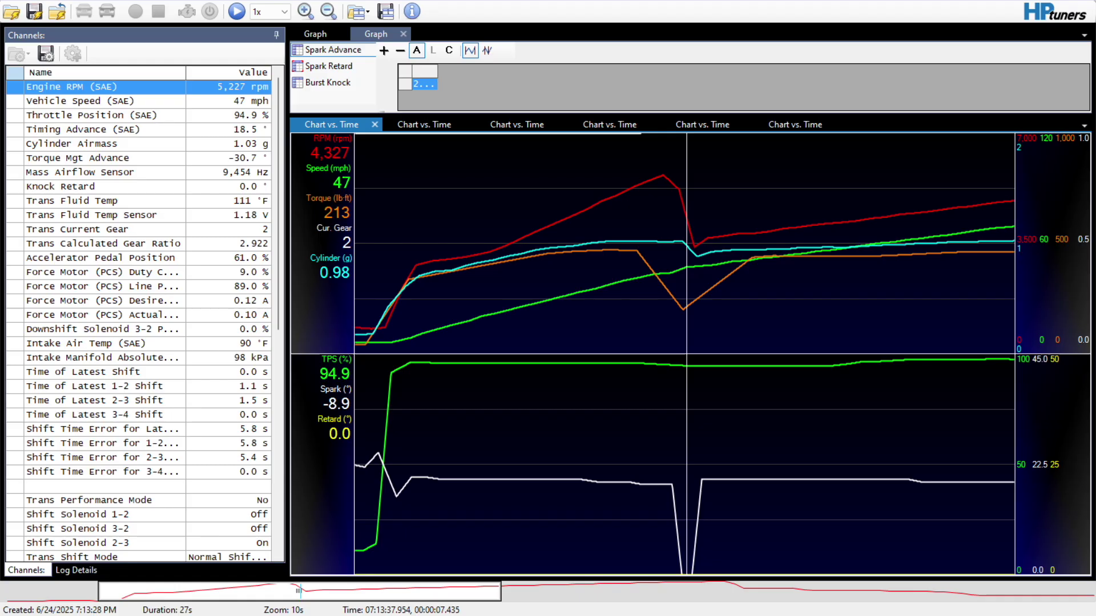
{"action": "left_click_drag", "start_coordinate": [677, 310], "coordinate": [683, 269]}
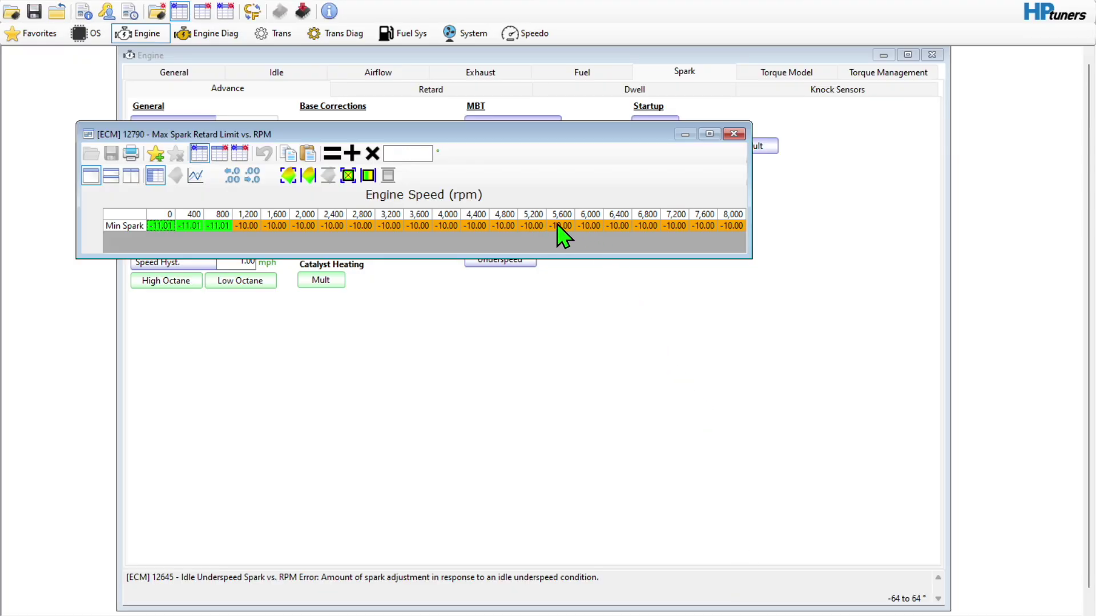
{"action": "left_click", "coordinate": [734, 135]}
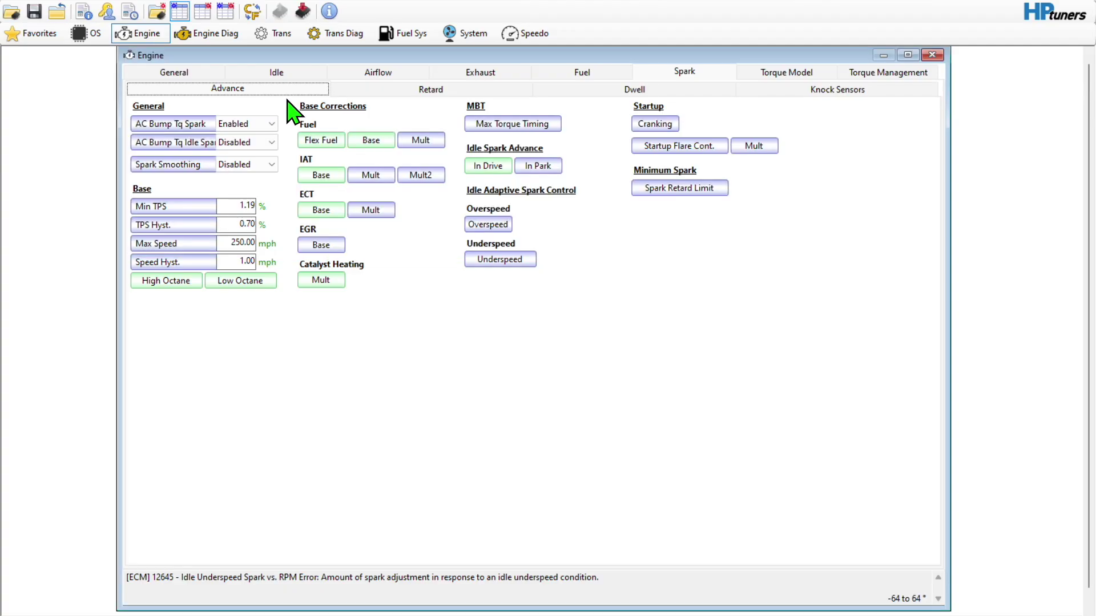
{"action": "left_click", "coordinate": [279, 35]}
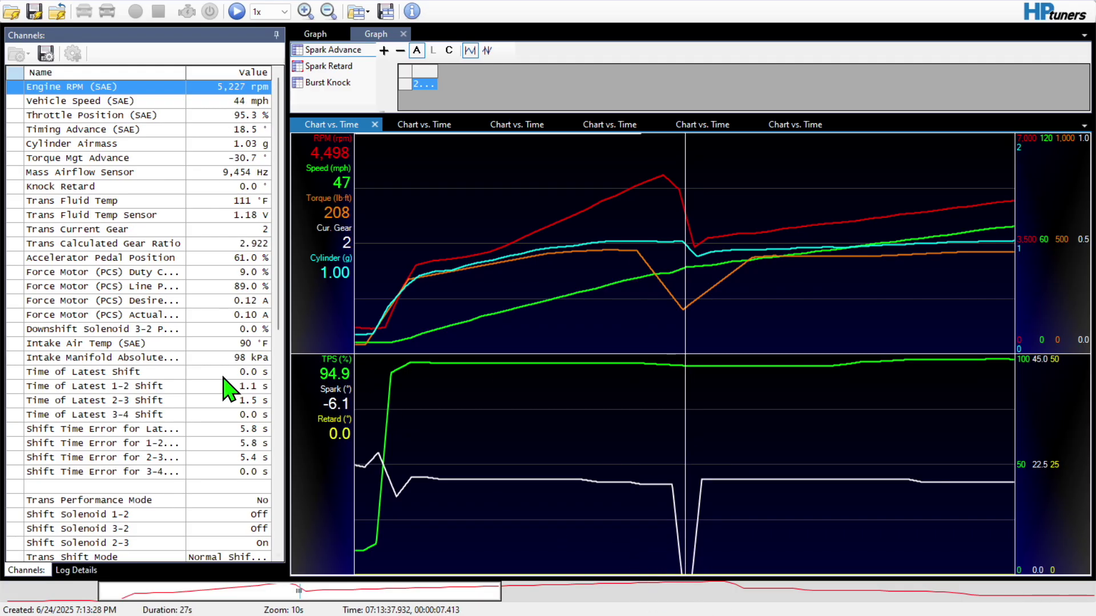
- Scroll the Channels list to the shift-time and TCC slip channels for the 1–2 upshift
{"action": "scroll", "coordinate": [227, 354], "scroll_direction": "down", "scroll_amount": 3}
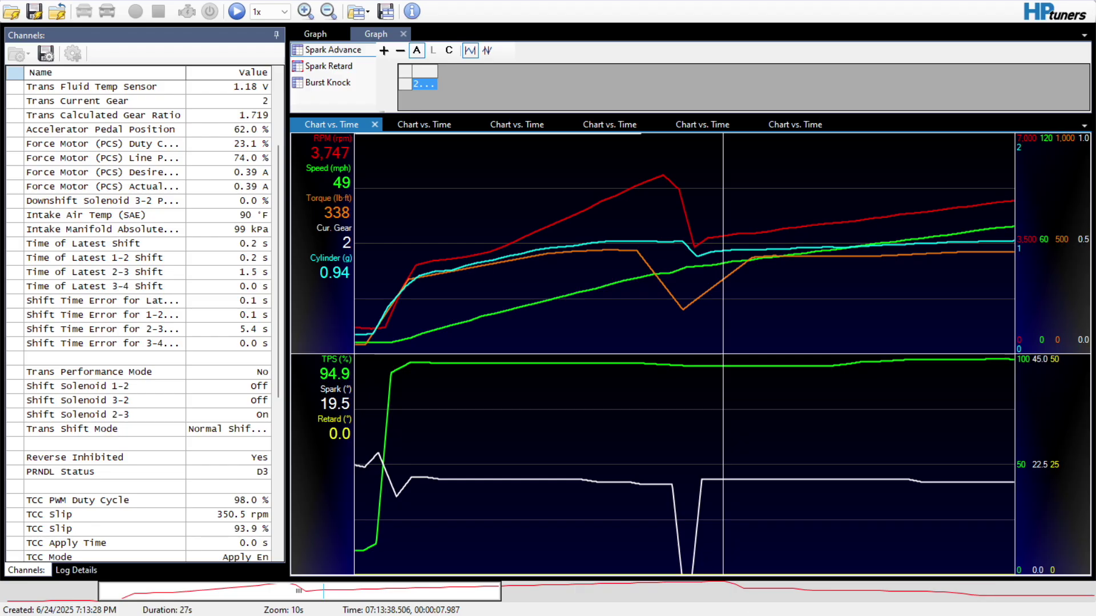
{"action": "mouse_move", "coordinate": [742, 600]}
{"action": "left_click", "coordinate": [764, 536]}
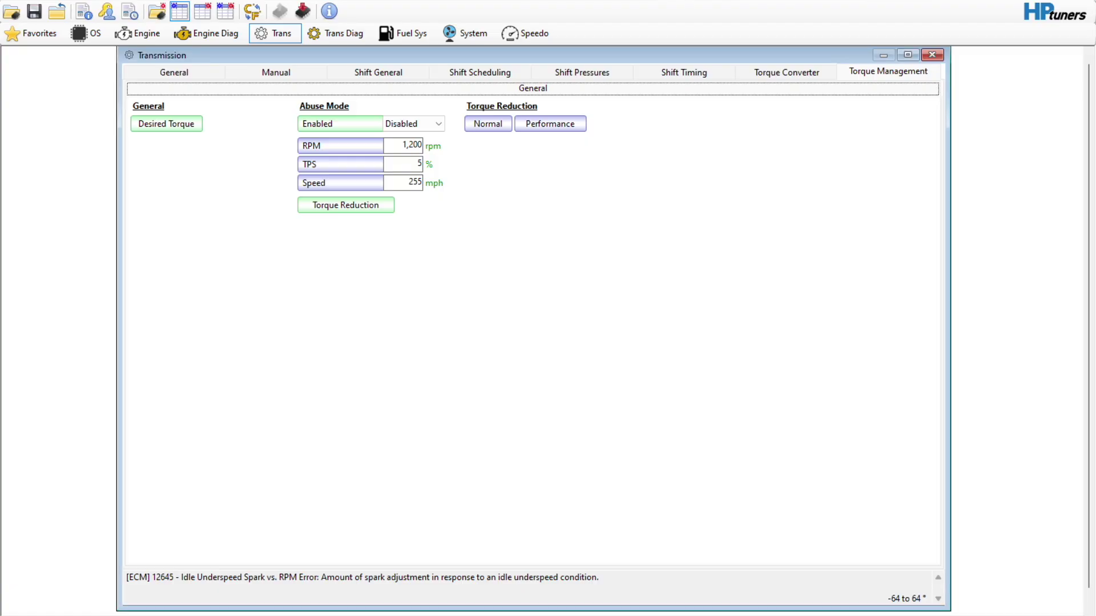
{"action": "key", "text": "alt+Tab"}
- Select the Normal 1->2 shift times at 320 and 360 lb-ft and compare them with the log
{"action": "left_click", "coordinate": [679, 73]}
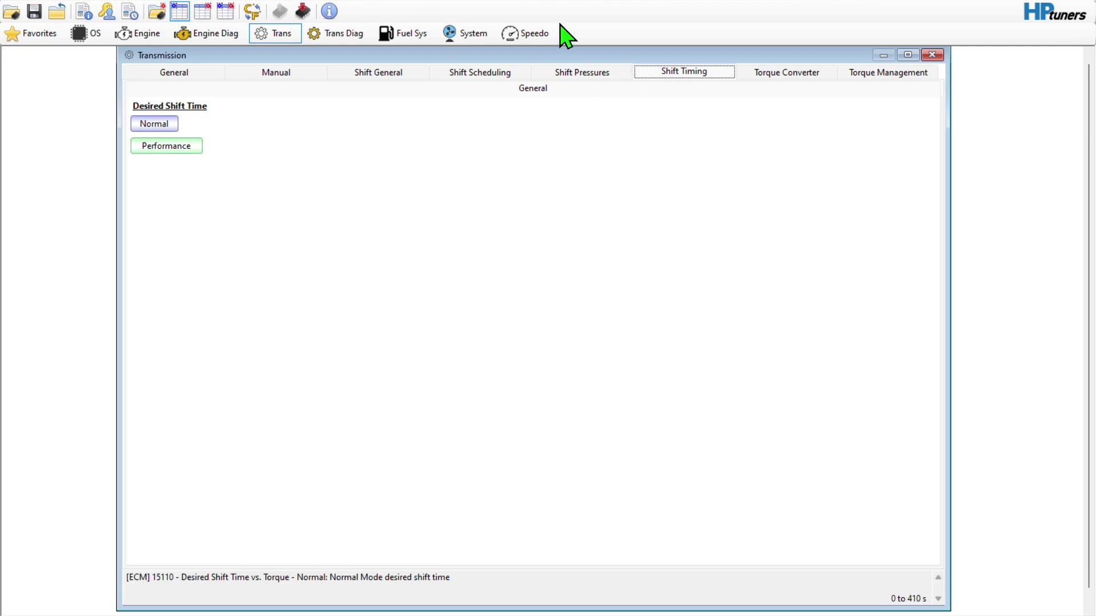
{"action": "left_click", "coordinate": [152, 124]}
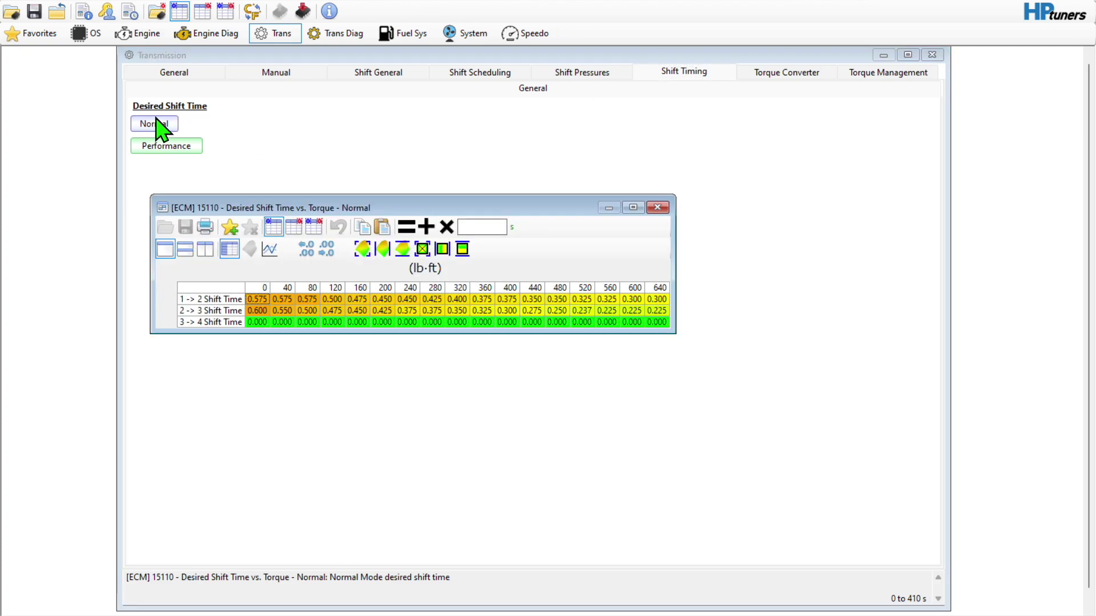
{"action": "left_click", "coordinate": [457, 298]}
{"action": "left_click_drag", "start_coordinate": [457, 298], "coordinate": [478, 296]}
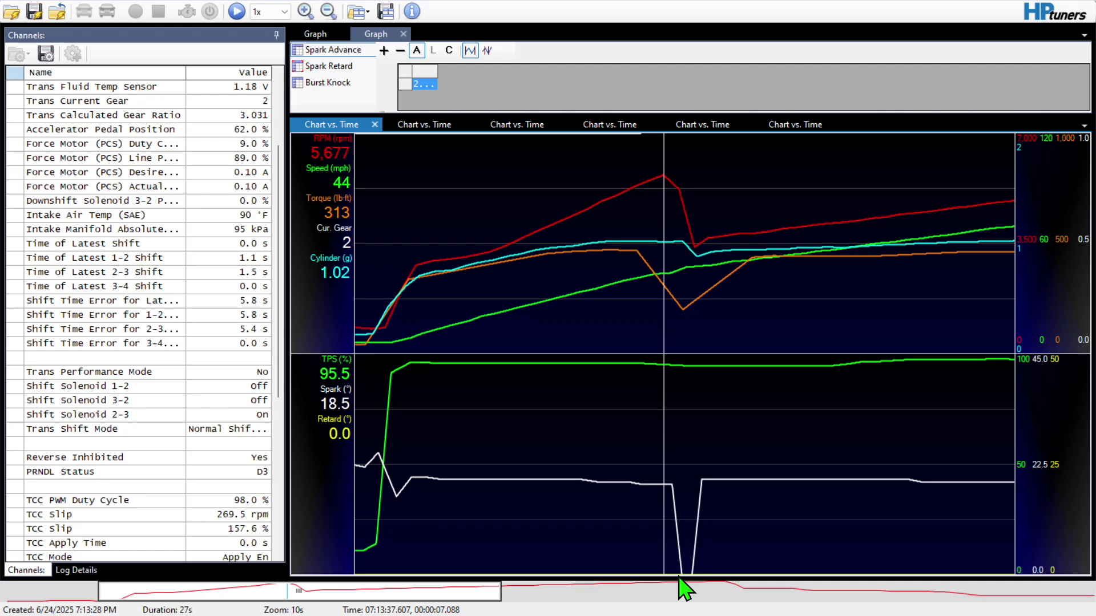
{"action": "left_click", "coordinate": [657, 571]}
{"action": "mouse_move", "coordinate": [657, 562]}
{"action": "left_mouse_down"}
{"action": "mouse_move", "coordinate": [688, 568]}
{"action": "mouse_move", "coordinate": [666, 572]}
{"action": "left_mouse_up"}
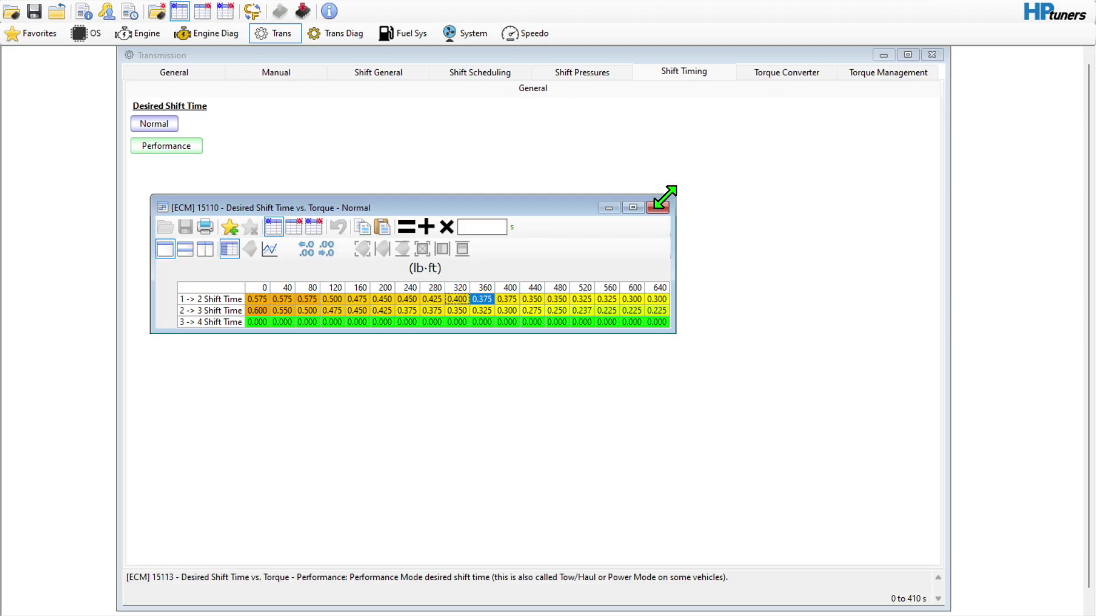
{"action": "left_click", "coordinate": [658, 206]}
- Check Normal base upshift pressures at 340–360 lb-ft, including 3->4, then scrub the log through the shift
{"action": "left_click", "coordinate": [579, 73]}
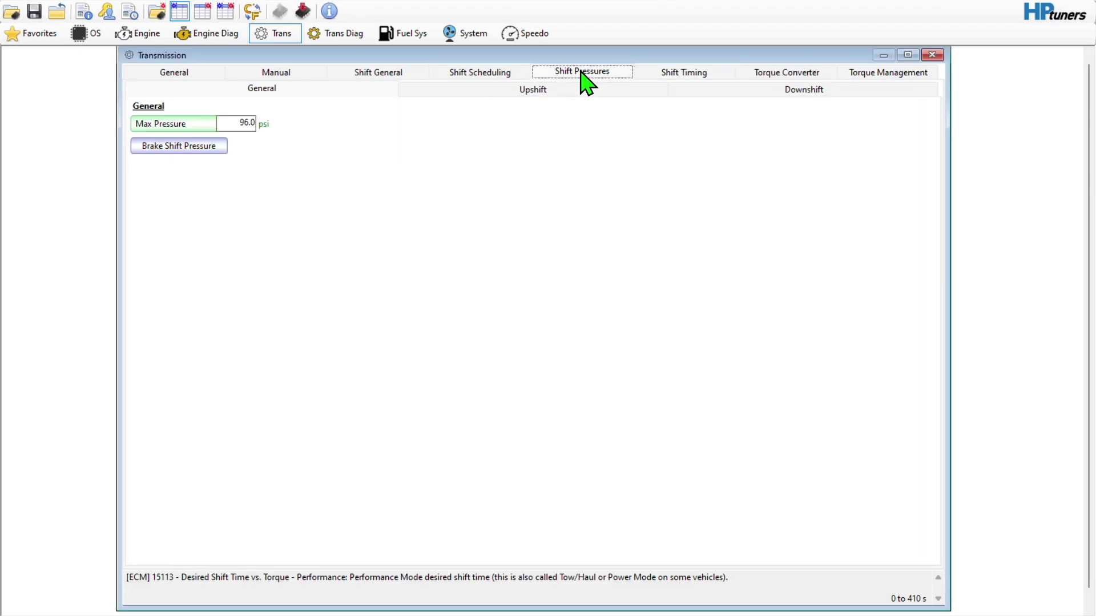
{"action": "left_click", "coordinate": [481, 93]}
{"action": "left_click", "coordinate": [154, 124]}
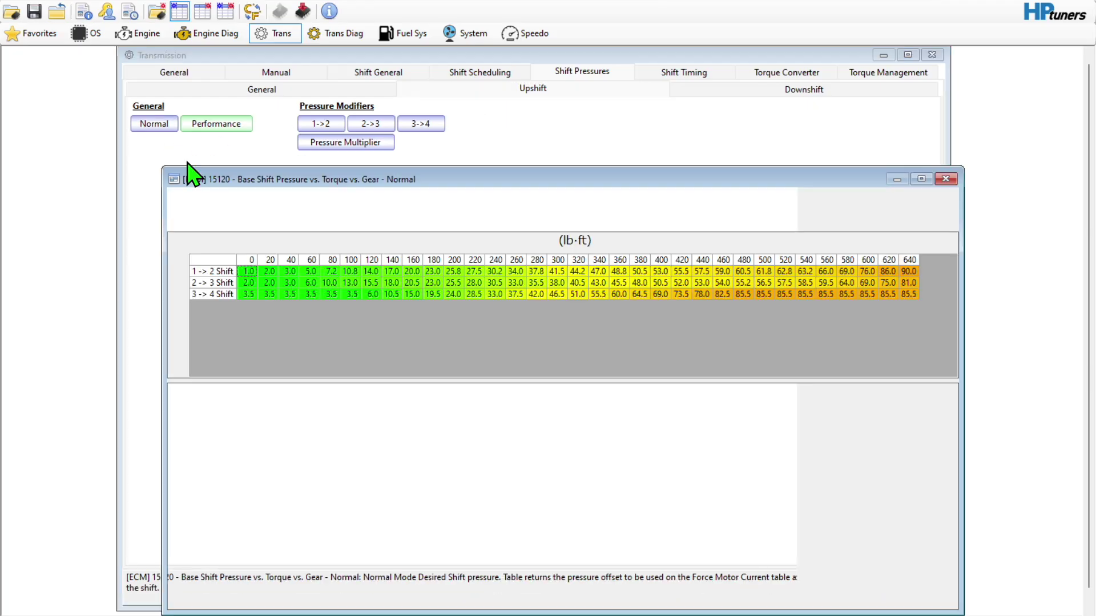
{"action": "left_click_drag", "start_coordinate": [598, 271], "coordinate": [619, 293]}
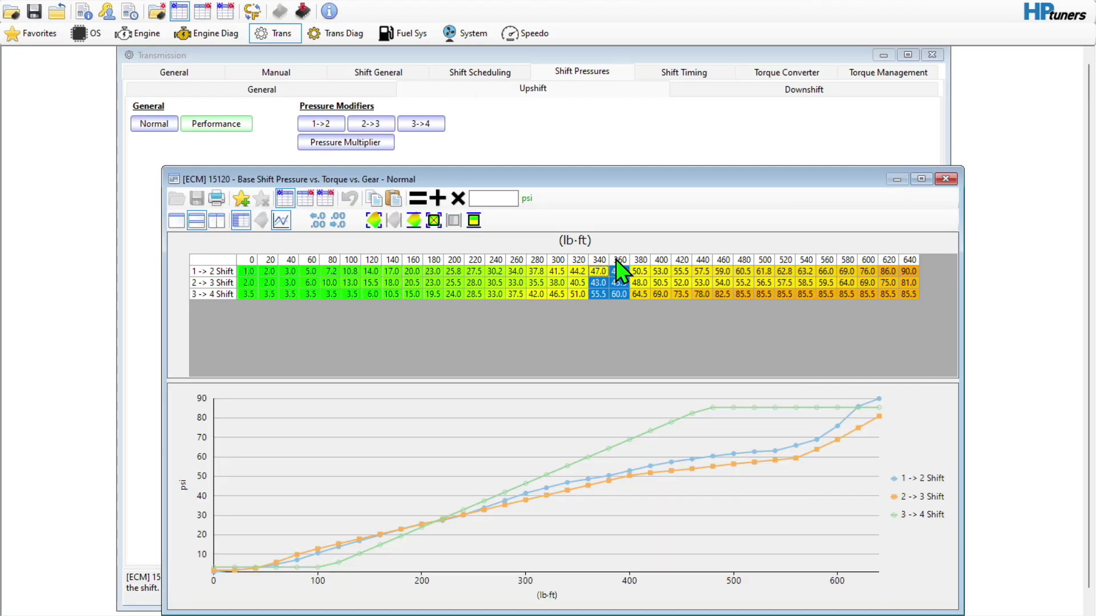
{"action": "left_click", "coordinate": [619, 294]}
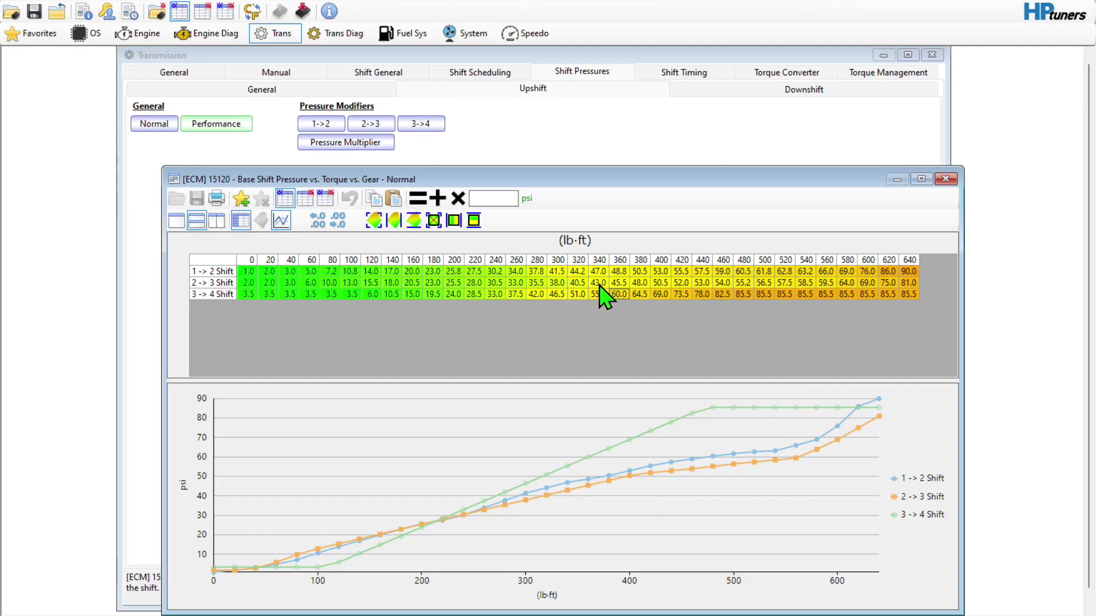
{"action": "left_click", "coordinate": [945, 180]}
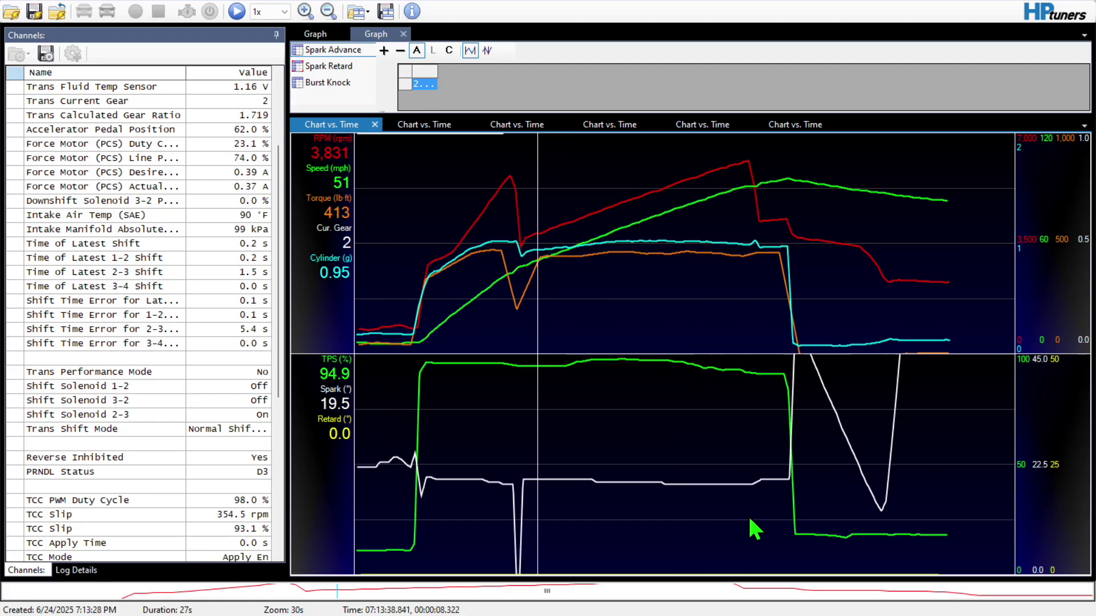
{"action": "left_click_drag", "start_coordinate": [650, 520], "coordinate": [528, 542]}
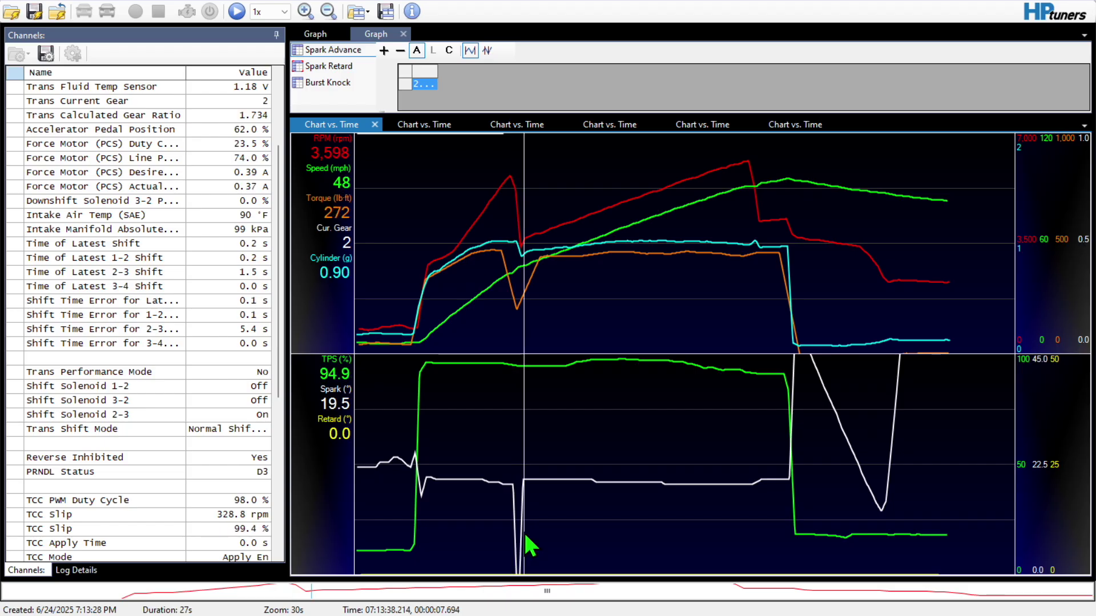
- Zoom the chart to 10 s and step the time marker back and forth across the 1-2 shift
{"action": "scroll", "coordinate": [530, 546], "scroll_direction": "down", "scroll_amount": 1}
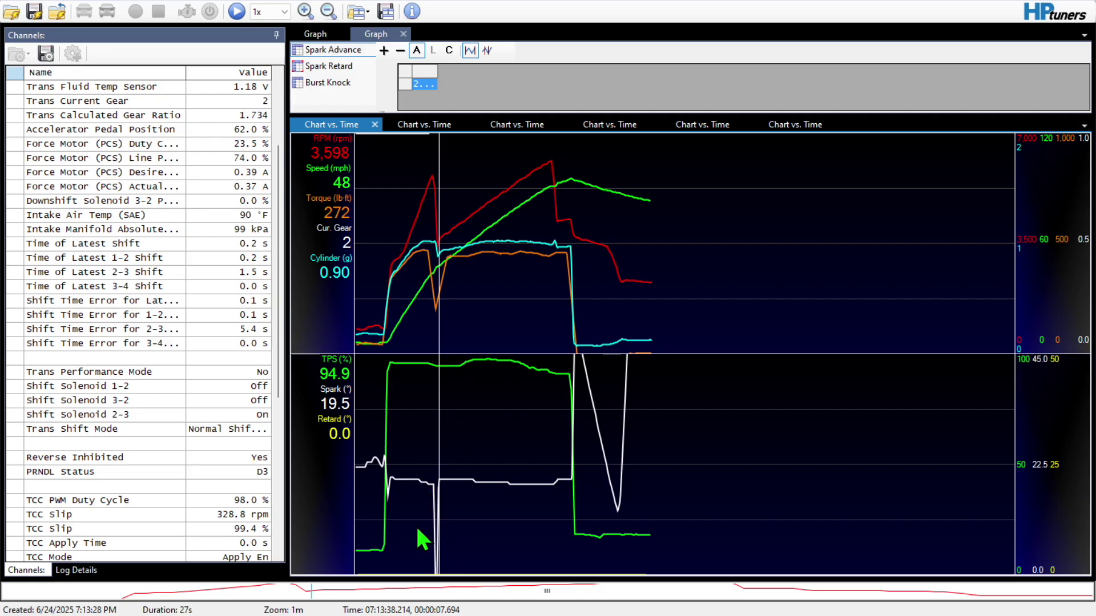
{"action": "left_click_drag", "start_coordinate": [448, 532], "coordinate": [437, 542]}
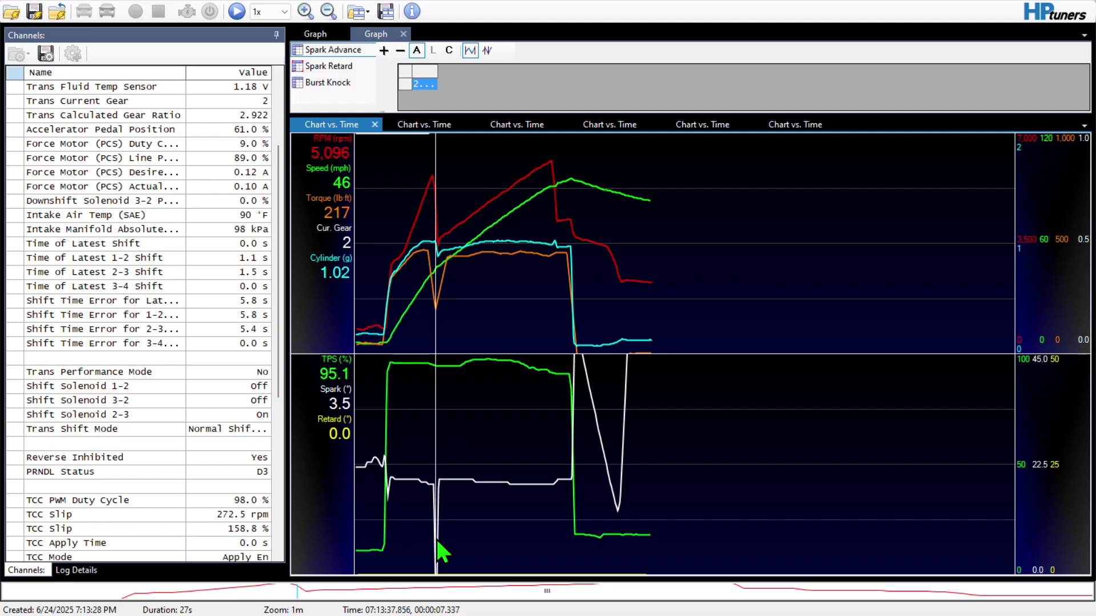
{"action": "scroll", "coordinate": [440, 338], "scroll_direction": "up", "scroll_amount": 1}
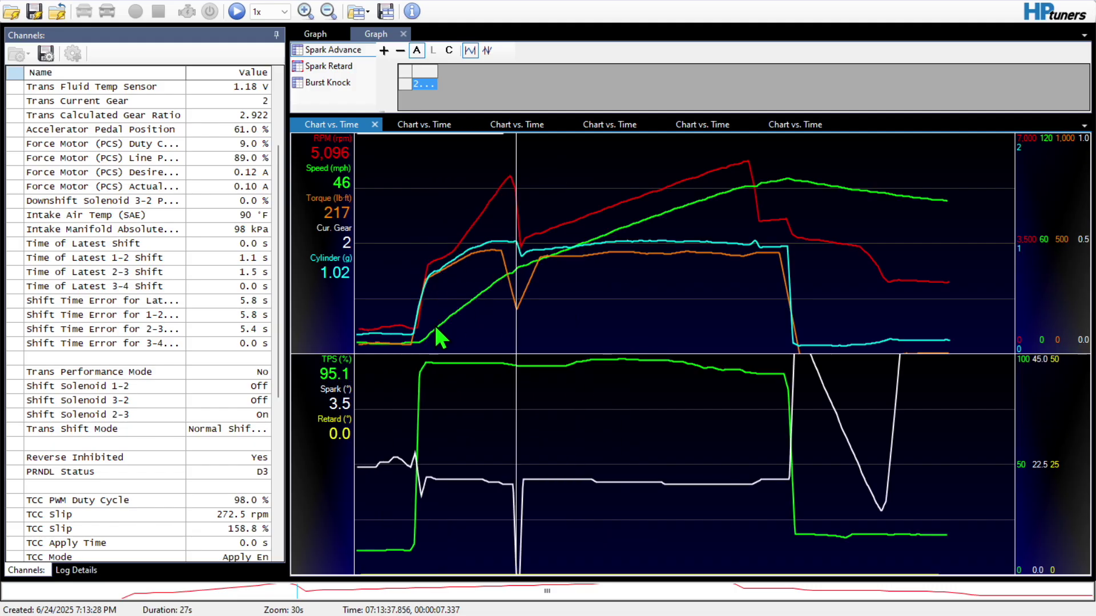
{"action": "scroll", "coordinate": [440, 338], "scroll_direction": "up", "scroll_amount": 1}
{"action": "left_click_drag", "start_coordinate": [679, 272], "coordinate": [672, 336]}
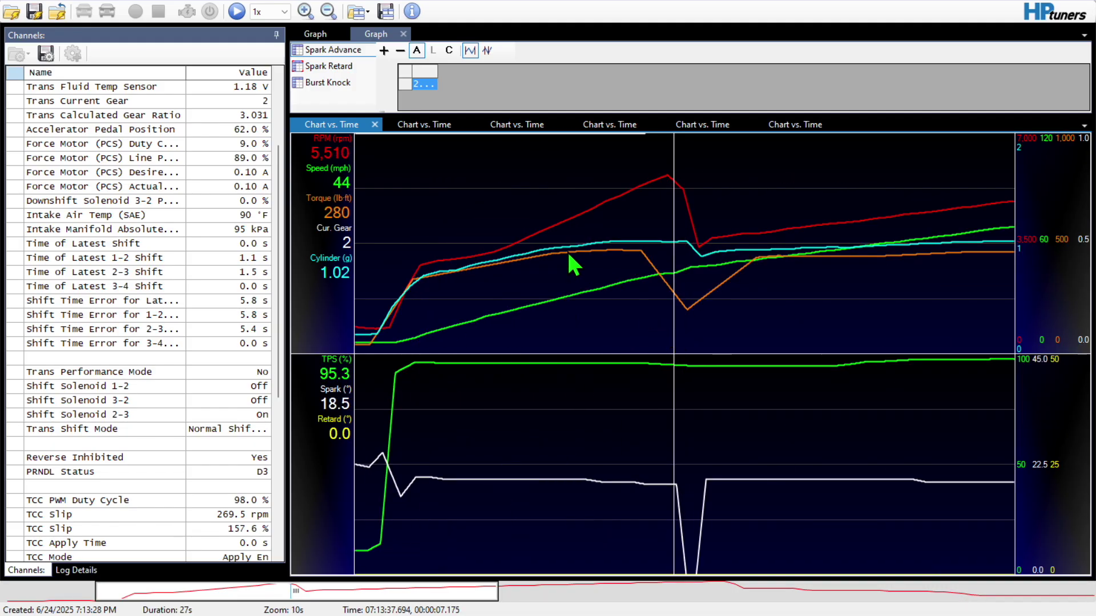
{"action": "left_click_drag", "start_coordinate": [676, 254], "coordinate": [762, 291]}
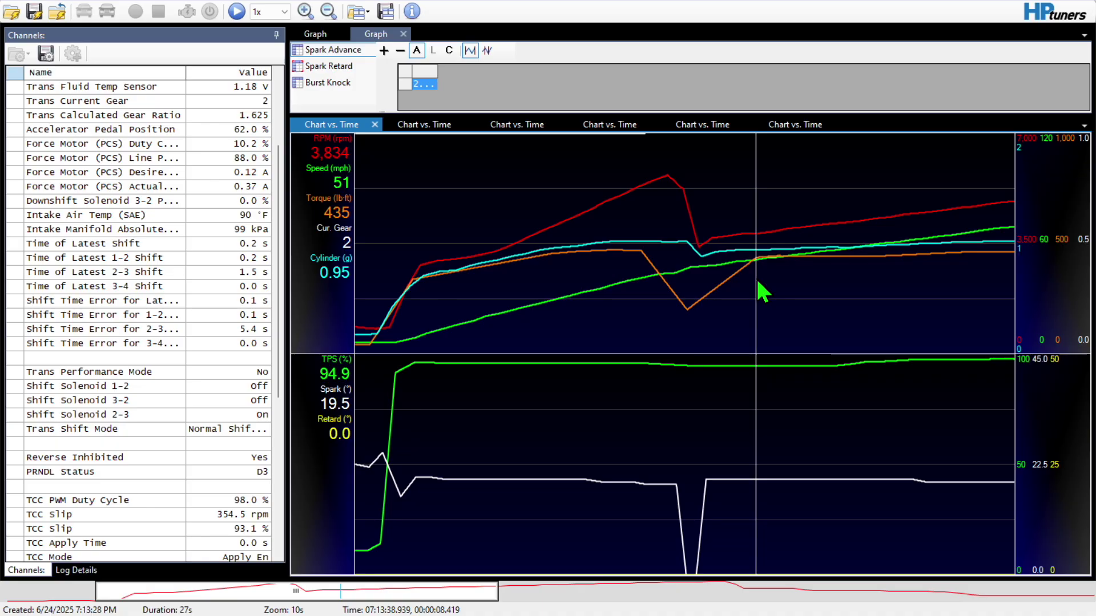
{"action": "left_click_drag", "start_coordinate": [758, 283], "coordinate": [690, 325]}
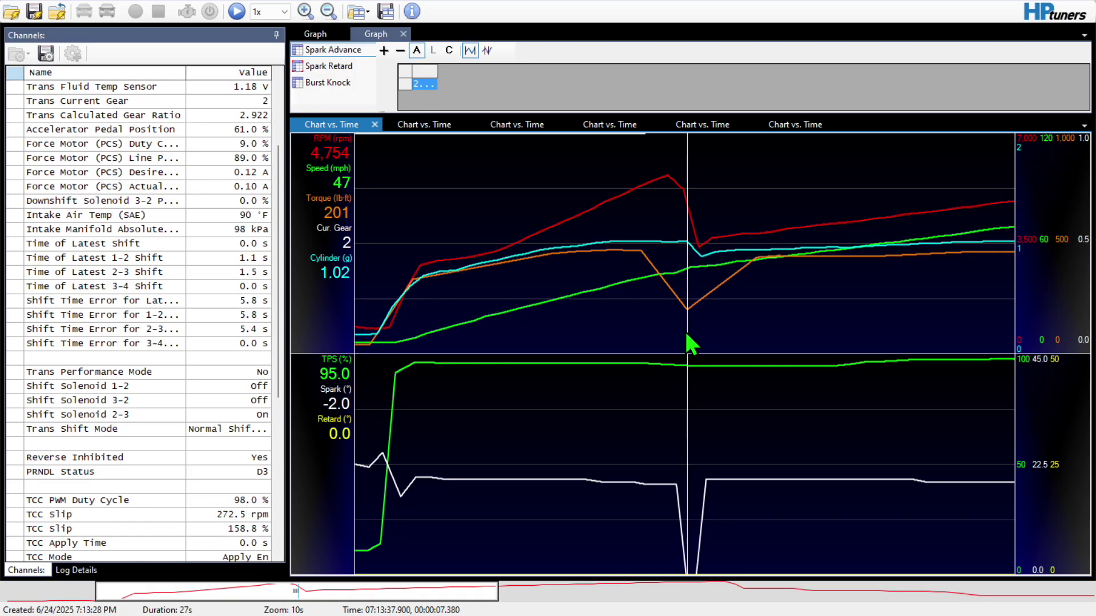
- Mark the 1-2 shift torque dip (211 lb-ft, -7.8° spark) and zoom back out to 30 s
{"action": "mouse_move", "coordinate": [495, 599]}
{"action": "left_mouse_down"}
{"action": "mouse_move", "coordinate": [513, 600]}
{"action": "mouse_move", "coordinate": [287, 600]}
{"action": "mouse_move", "coordinate": [843, 606]}
{"action": "mouse_move", "coordinate": [850, 596]}
{"action": "mouse_move", "coordinate": [503, 608]}
{"action": "left_mouse_up"}
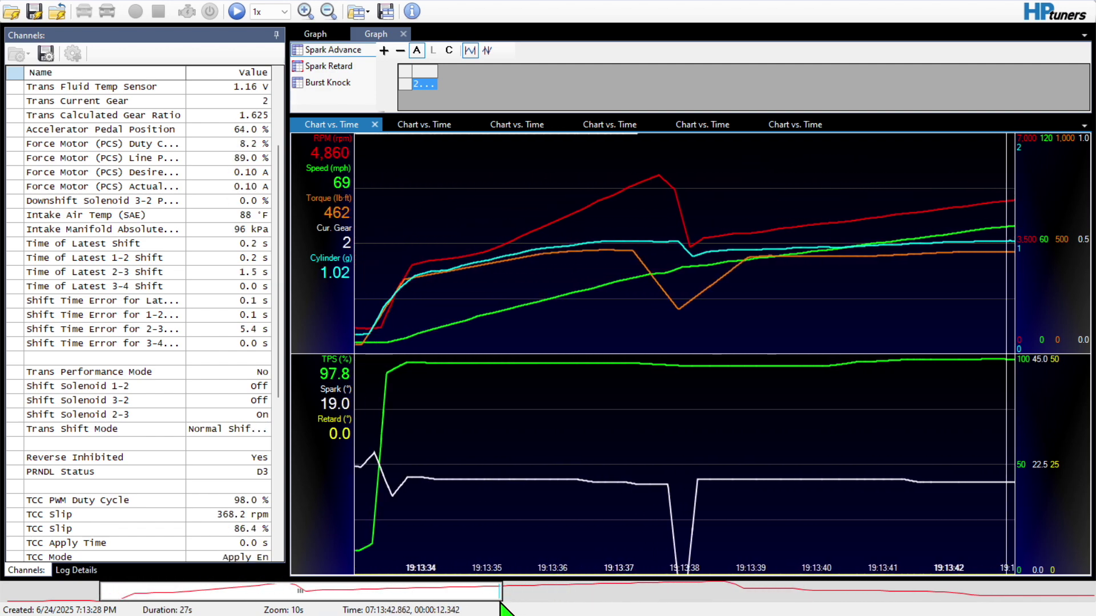
{"action": "left_click_drag", "start_coordinate": [676, 554], "coordinate": [681, 566]}
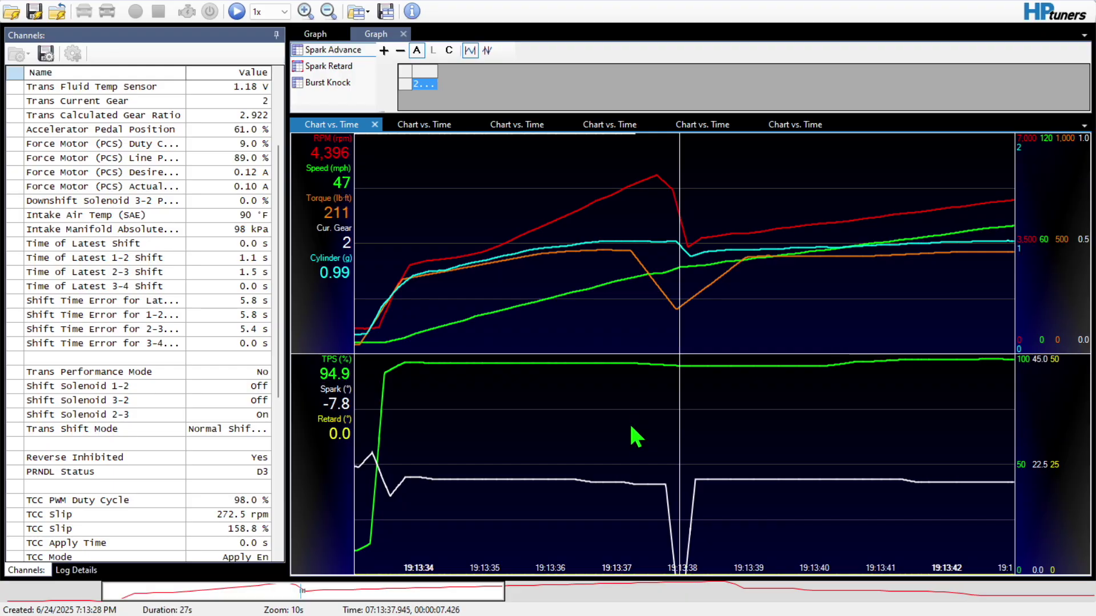
{"action": "scroll", "coordinate": [641, 438], "scroll_direction": "down", "scroll_amount": 1}
{"action": "scroll", "coordinate": [645, 439], "scroll_direction": "down", "scroll_amount": 1}
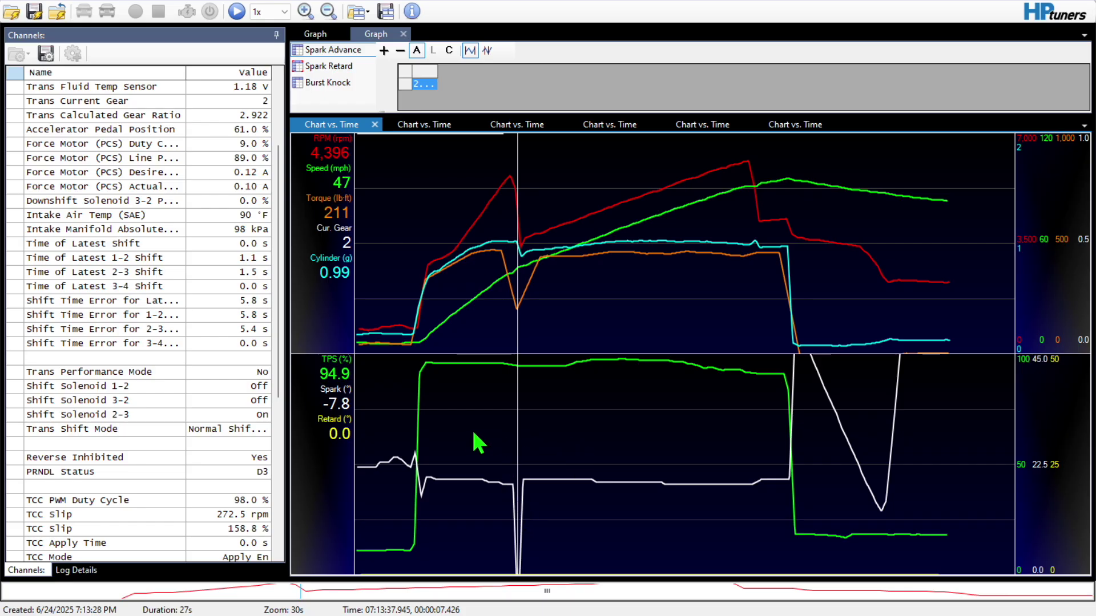
{"action": "key", "text": "alt+Tab"}
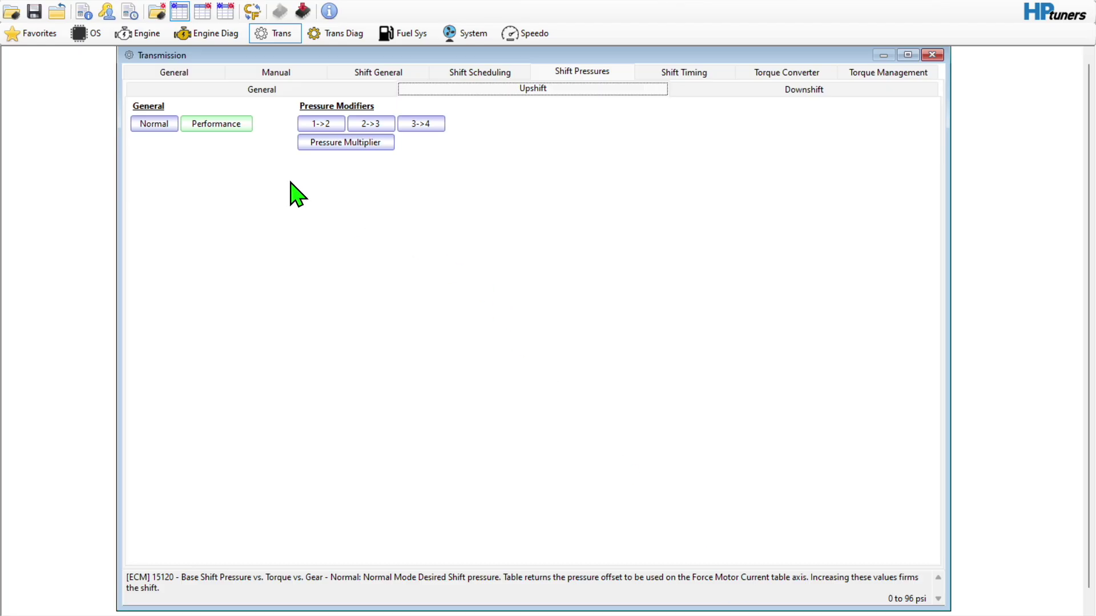
- Open and close the Normal base shift pressure table, then open the Normal desired shift time table
{"action": "left_click", "coordinate": [162, 130]}
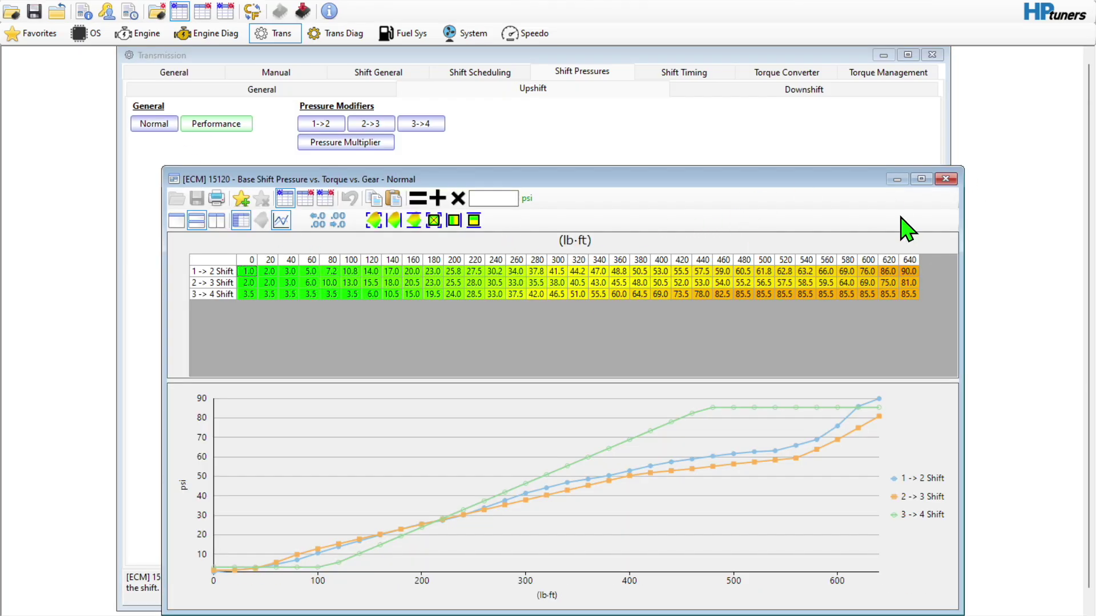
{"action": "left_click", "coordinate": [945, 178]}
{"action": "left_click", "coordinate": [691, 74]}
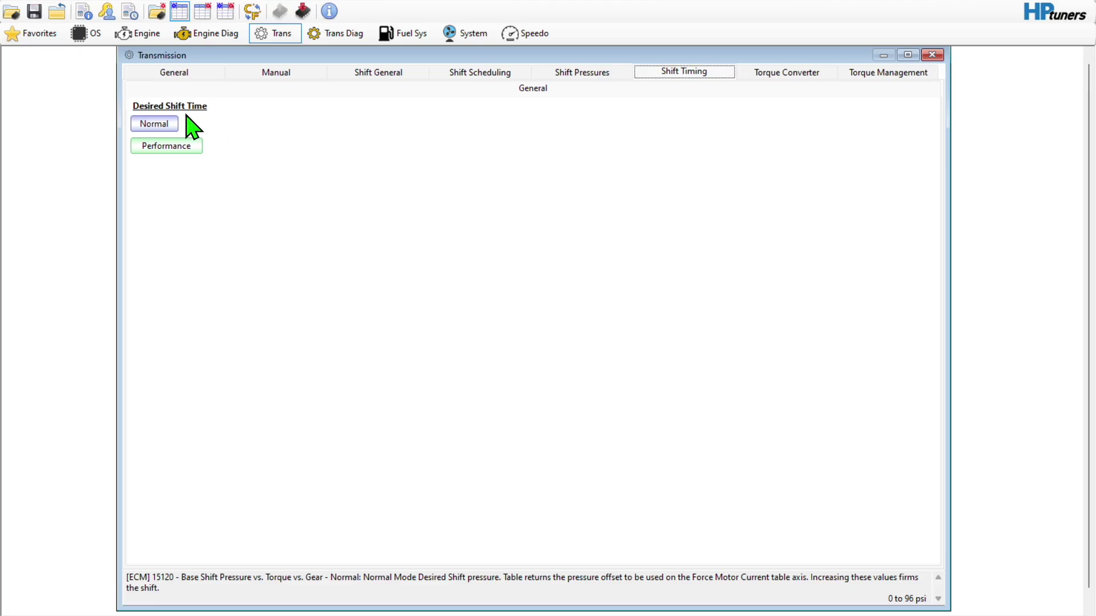
{"action": "left_click", "coordinate": [165, 127]}
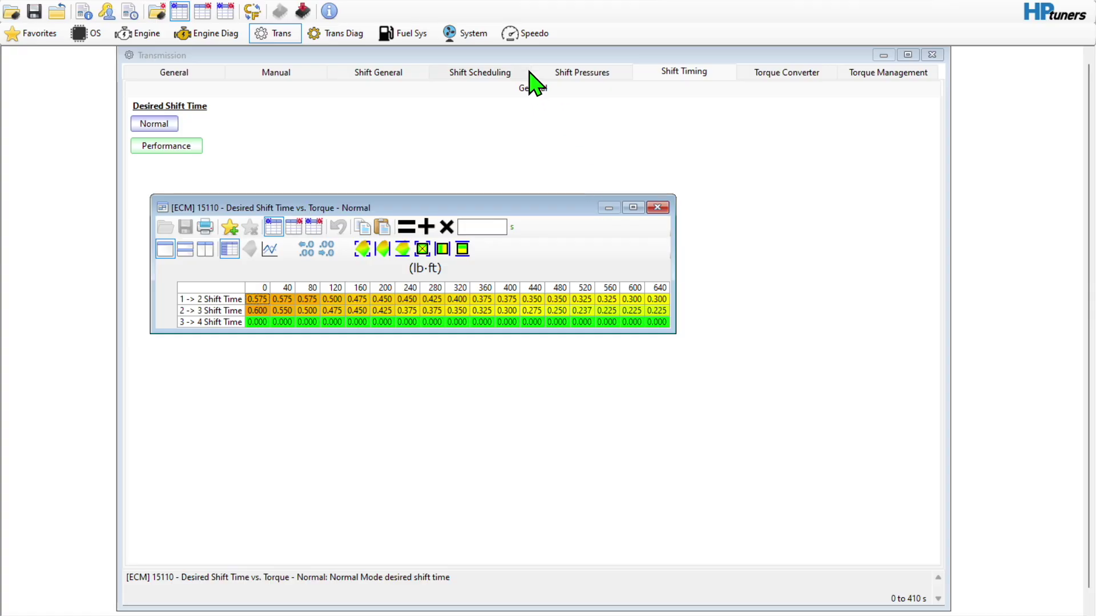
{"action": "key", "text": "alt+Tab"}
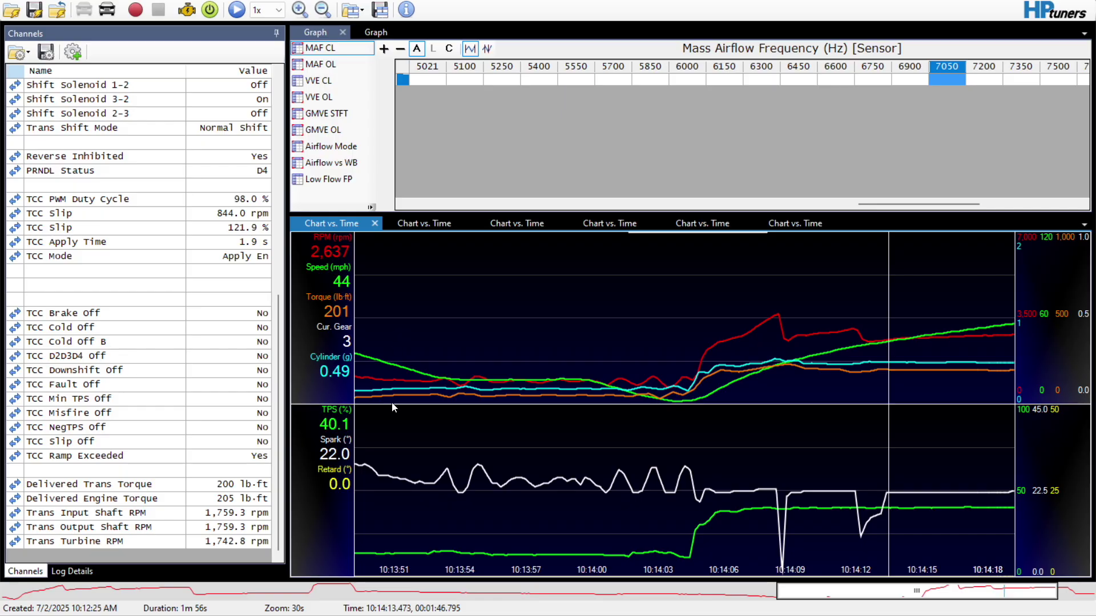
- Move the second log's time marker from the drive's start into the first-gear launch near 10:12:30
{"action": "left_click", "coordinate": [17, 599]}
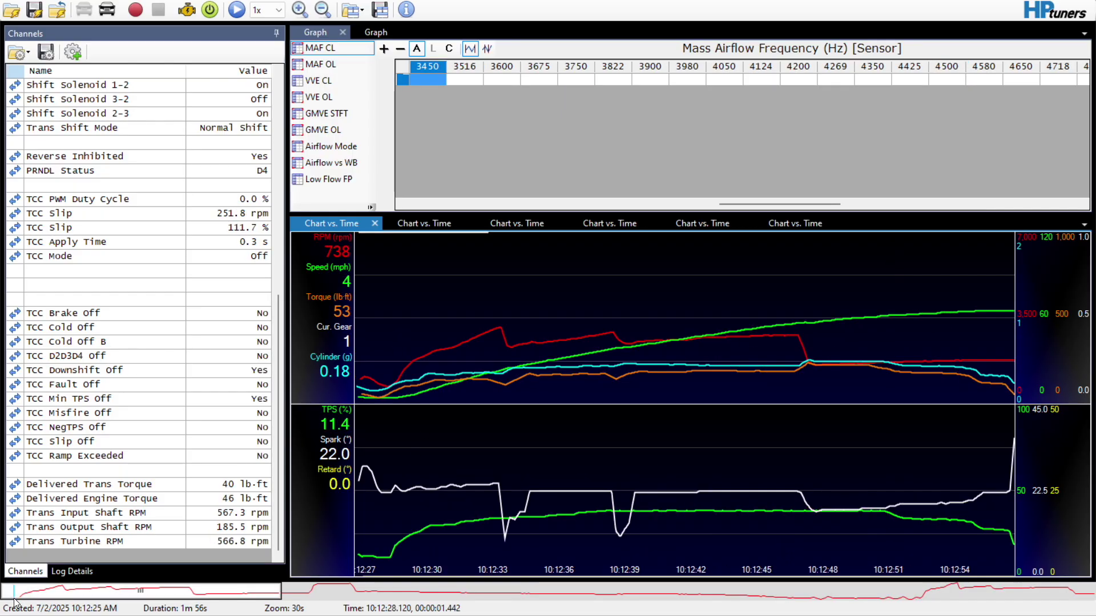
{"action": "left_click", "coordinate": [15, 598]}
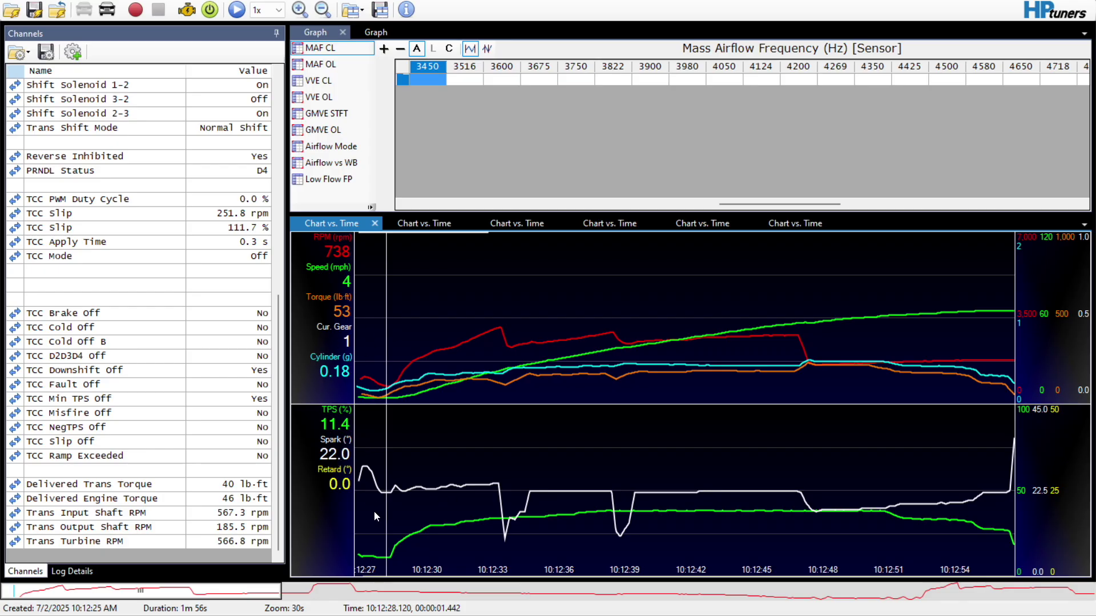
{"action": "scroll", "coordinate": [269, 362], "scroll_direction": "up", "scroll_amount": 5}
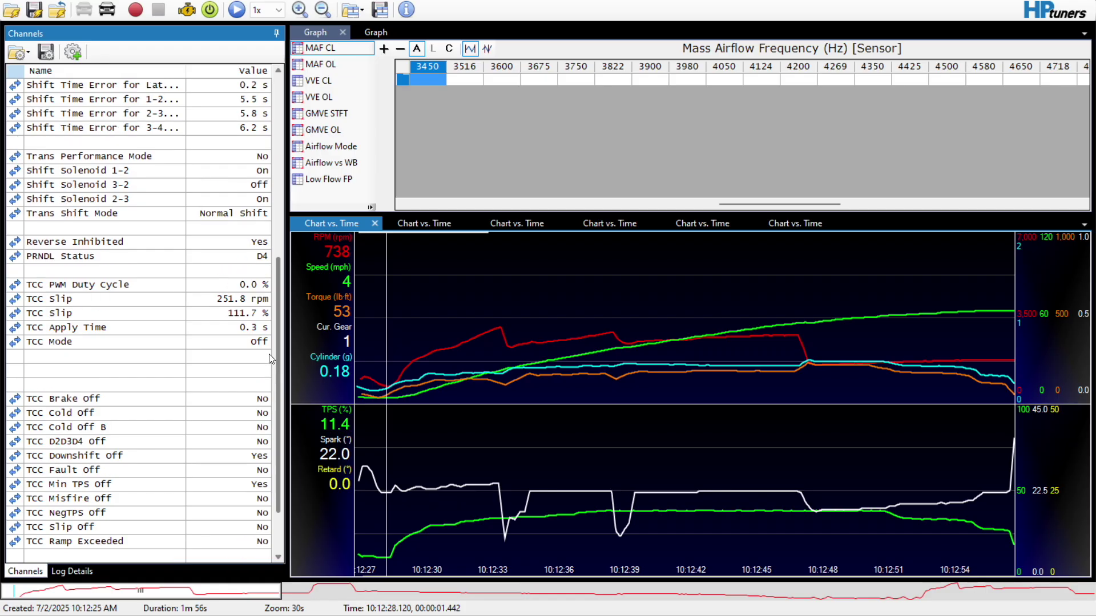
{"action": "left_click", "coordinate": [456, 556]}
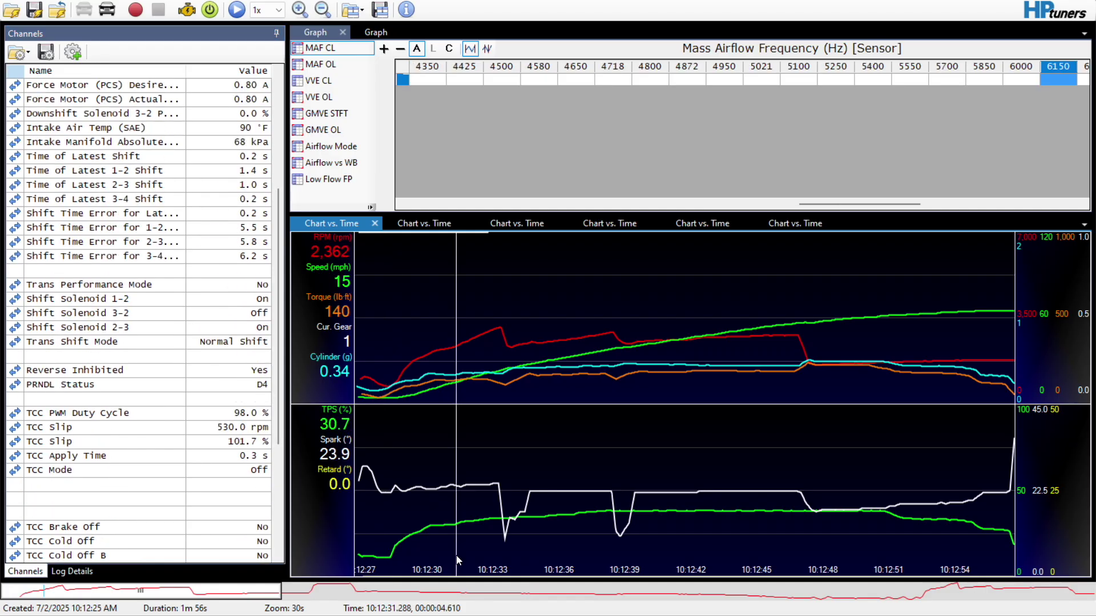
{"action": "left_click", "coordinate": [448, 560]}
{"action": "mouse_move", "coordinate": [449, 561]}
{"action": "left_mouse_down"}
{"action": "mouse_move", "coordinate": [413, 564]}
{"action": "mouse_move", "coordinate": [435, 565]}
{"action": "left_mouse_up"}
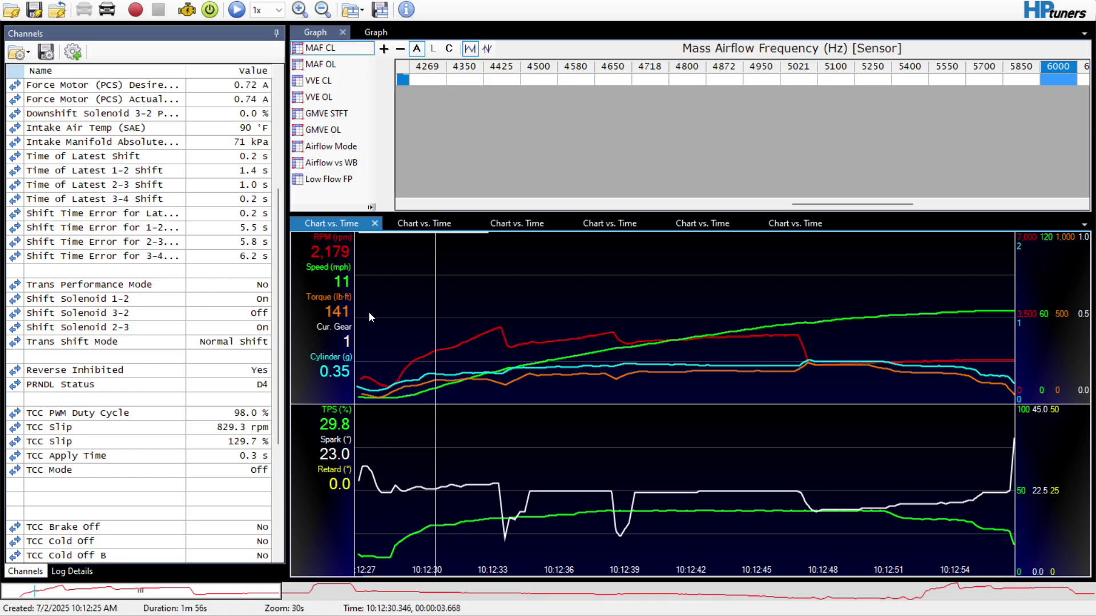
{"action": "left_click_drag", "start_coordinate": [474, 468], "coordinate": [445, 486]}
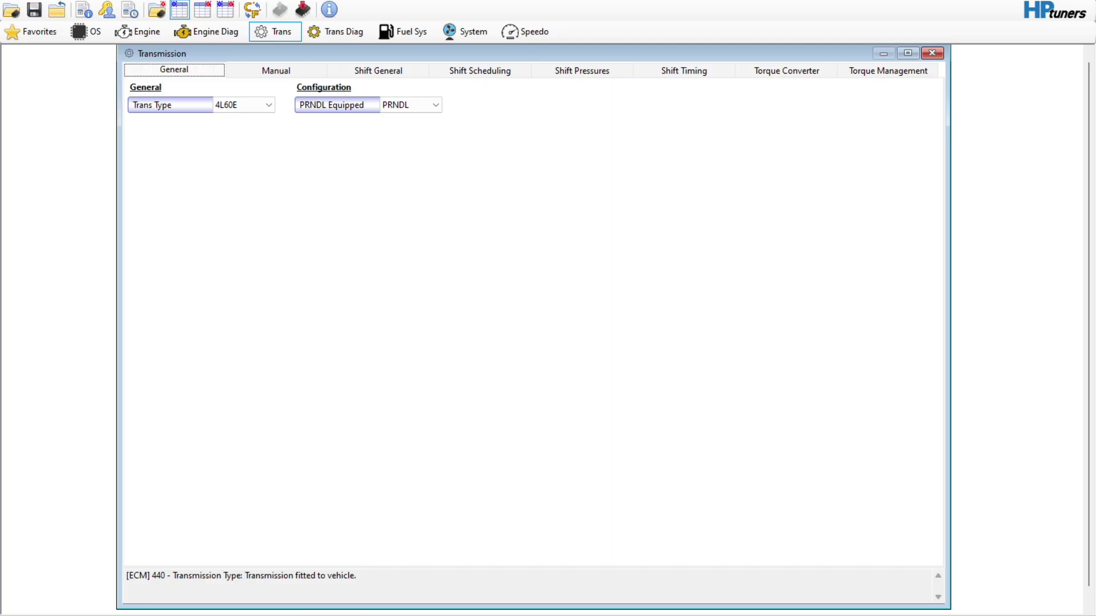
- Check the Normal base upshift pressure table, close it, and return to the drive log
{"action": "left_click", "coordinate": [596, 72]}
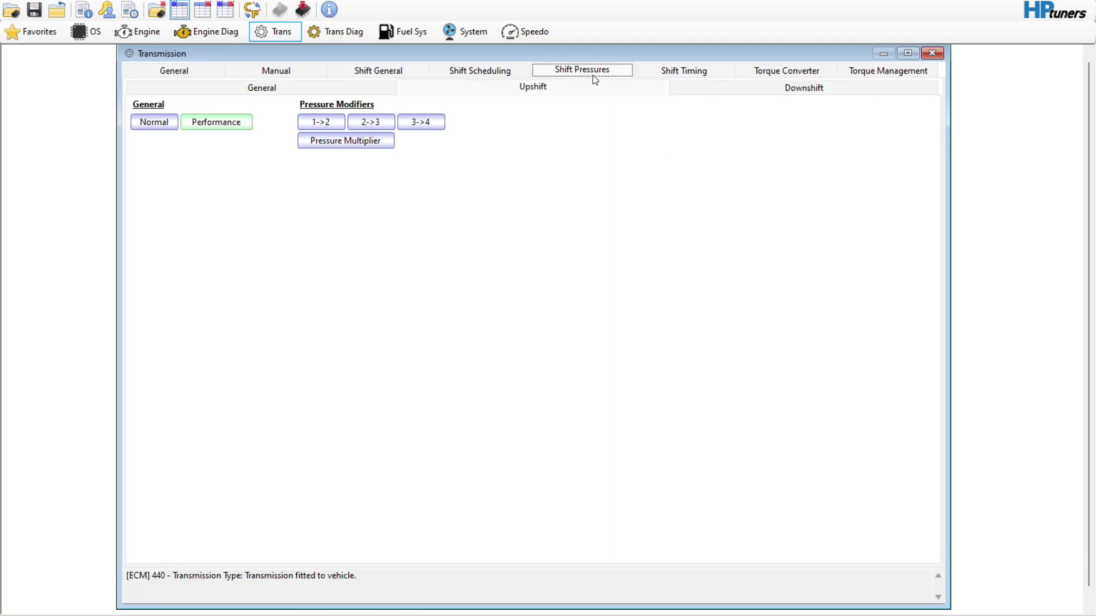
{"action": "left_click", "coordinate": [162, 122]}
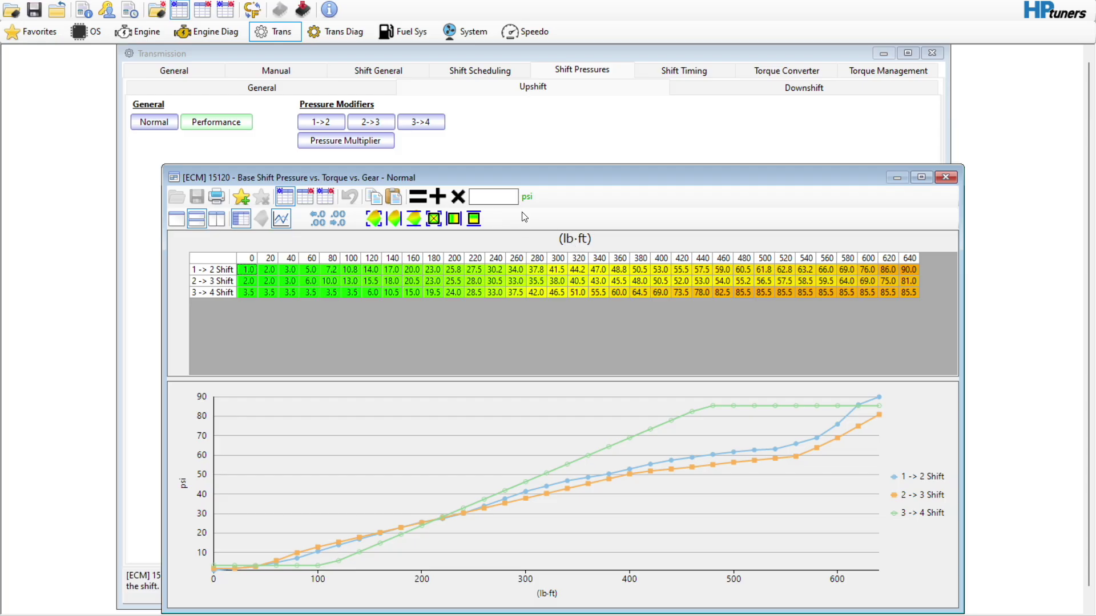
{"action": "left_click", "coordinate": [945, 177]}
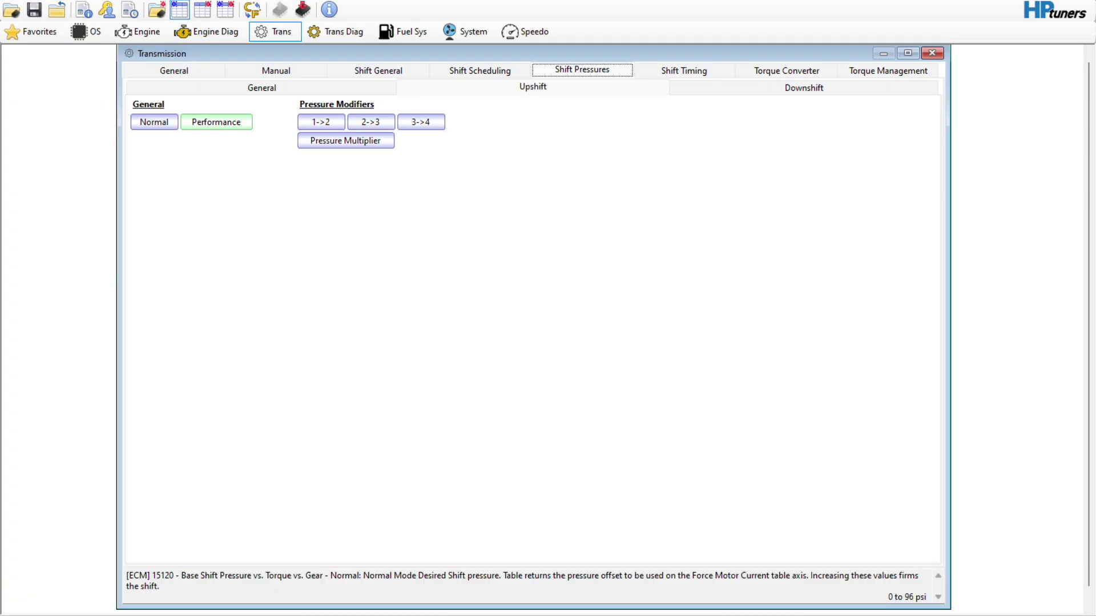
{"action": "left_click", "coordinate": [691, 551]}
- Scrub the log across the 1-2 shift from 10:12:32.8 to about 10:12:34
{"action": "left_click_drag", "start_coordinate": [519, 515], "coordinate": [506, 539]}
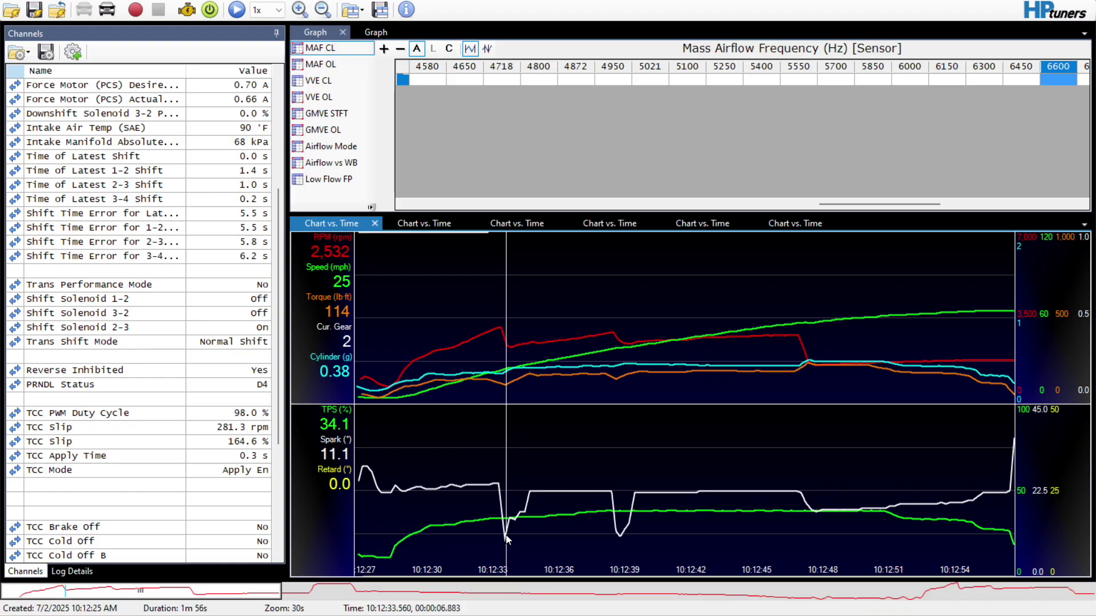
{"action": "left_click_drag", "start_coordinate": [507, 539], "coordinate": [538, 550]}
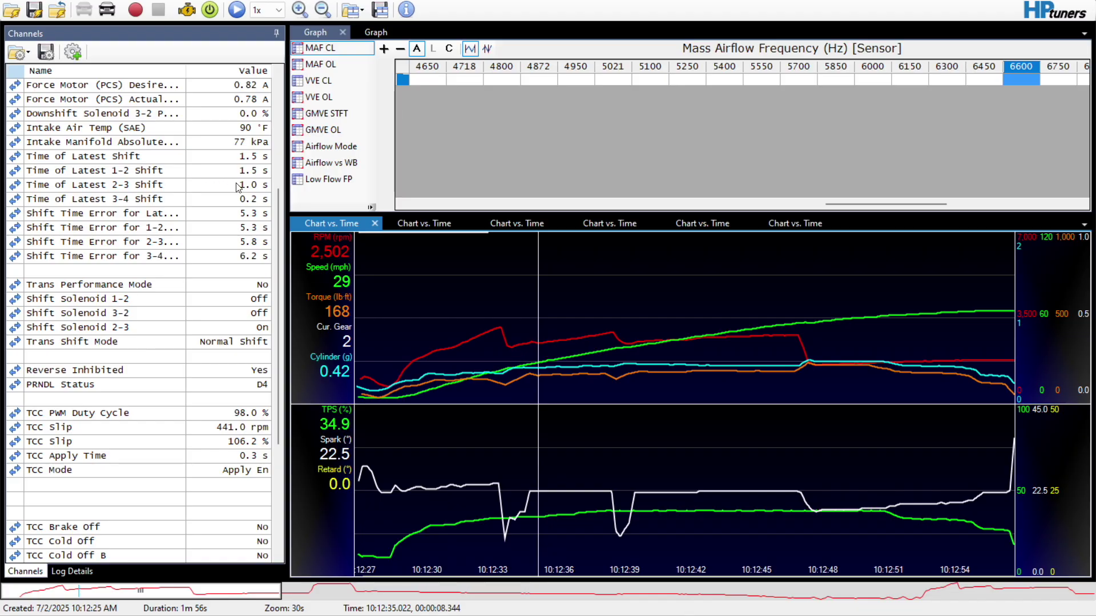
{"action": "left_click_drag", "start_coordinate": [489, 519], "coordinate": [494, 519]}
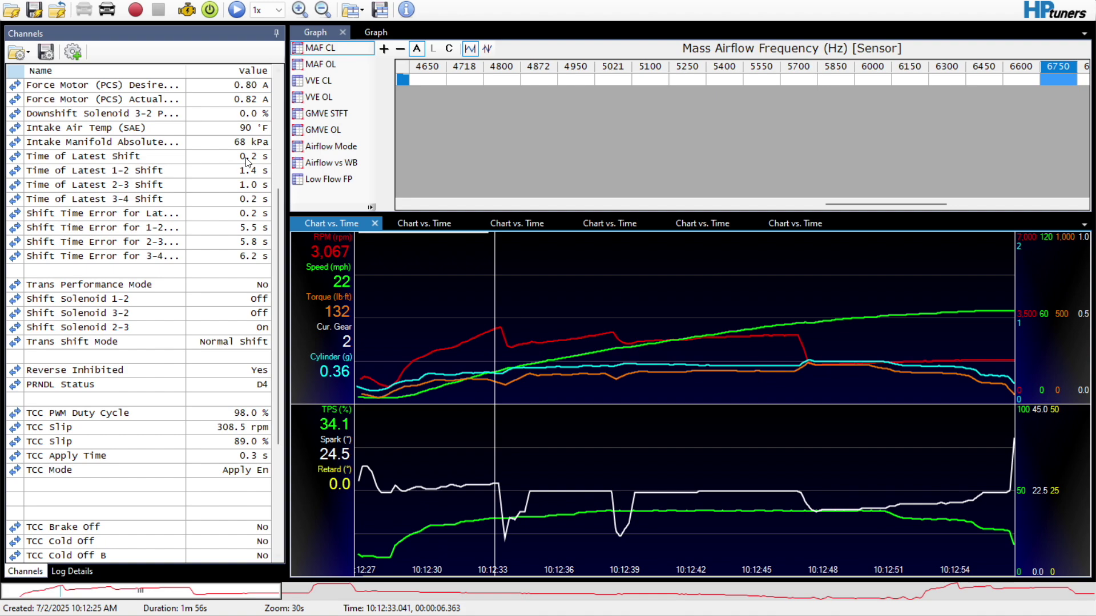
{"action": "left_click_drag", "start_coordinate": [476, 494], "coordinate": [533, 522]}
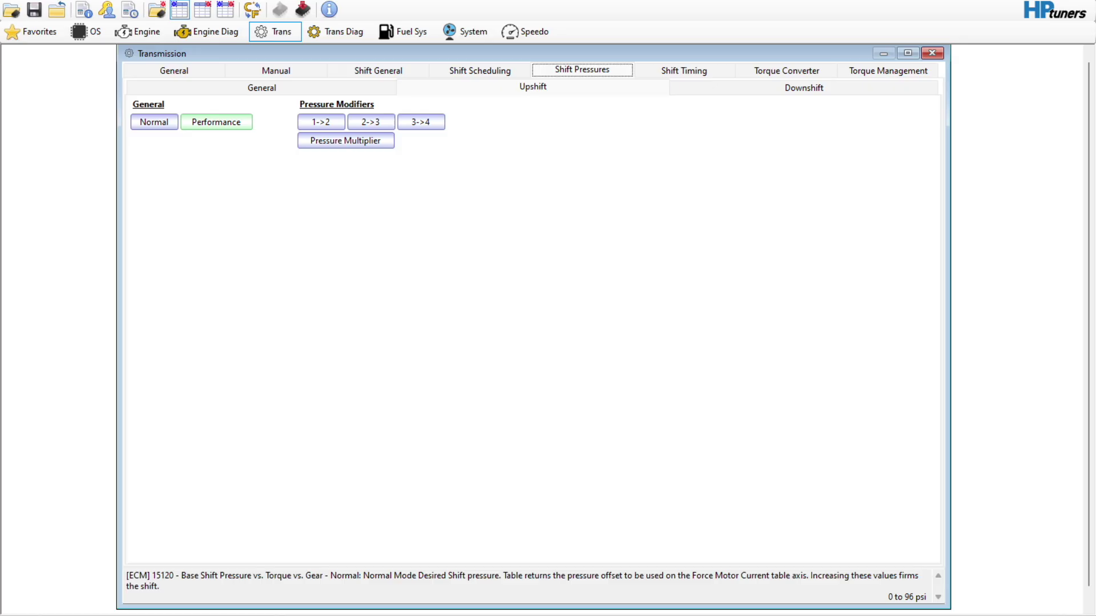
{"action": "left_click", "coordinate": [651, 71]}
- Select the 1->2 desired shift times for 160–200 lb·ft in the Normal shift time table
{"action": "left_click", "coordinate": [163, 124]}
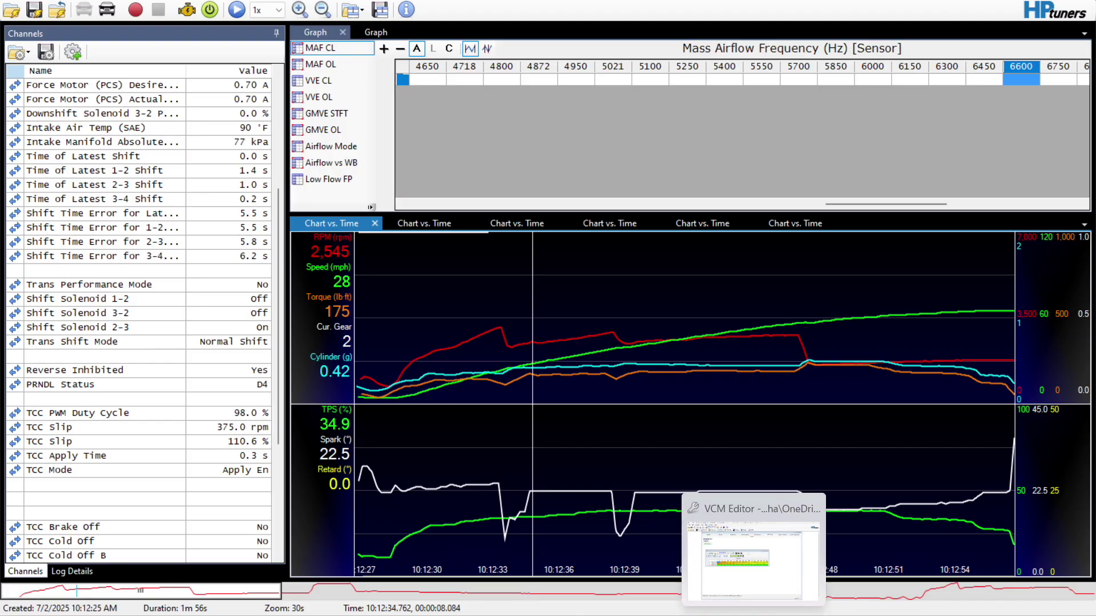
{"action": "left_click", "coordinate": [753, 564]}
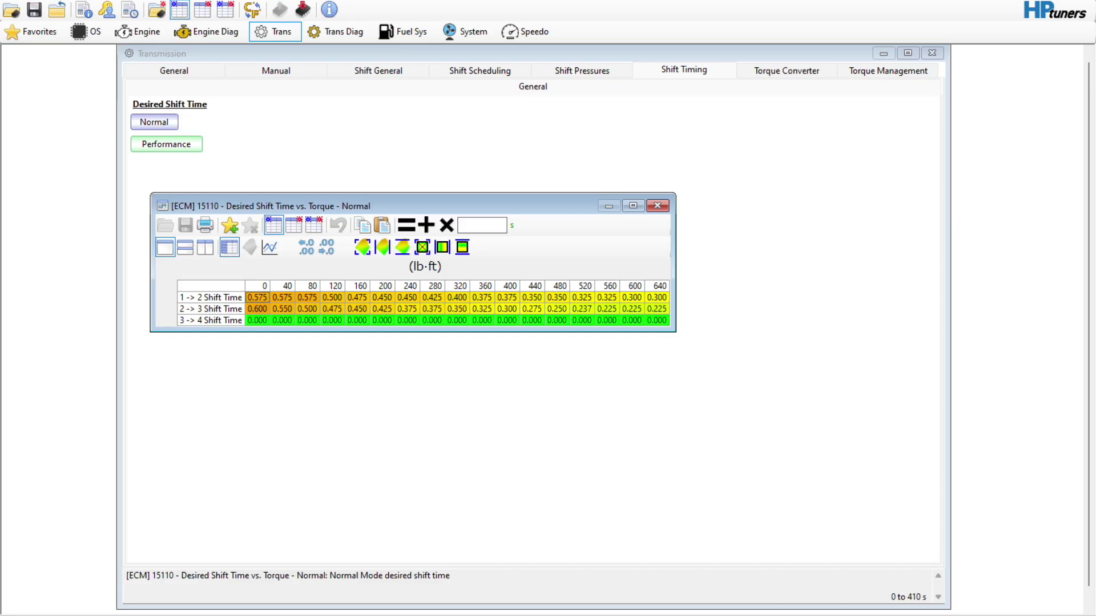
{"action": "left_click", "coordinate": [364, 296]}
{"action": "left_click_drag", "start_coordinate": [362, 297], "coordinate": [372, 297]}
- Return to the drive log and move the marker later, to 3rd gear at 2,876 rpm
{"action": "mouse_move", "coordinate": [690, 615]}
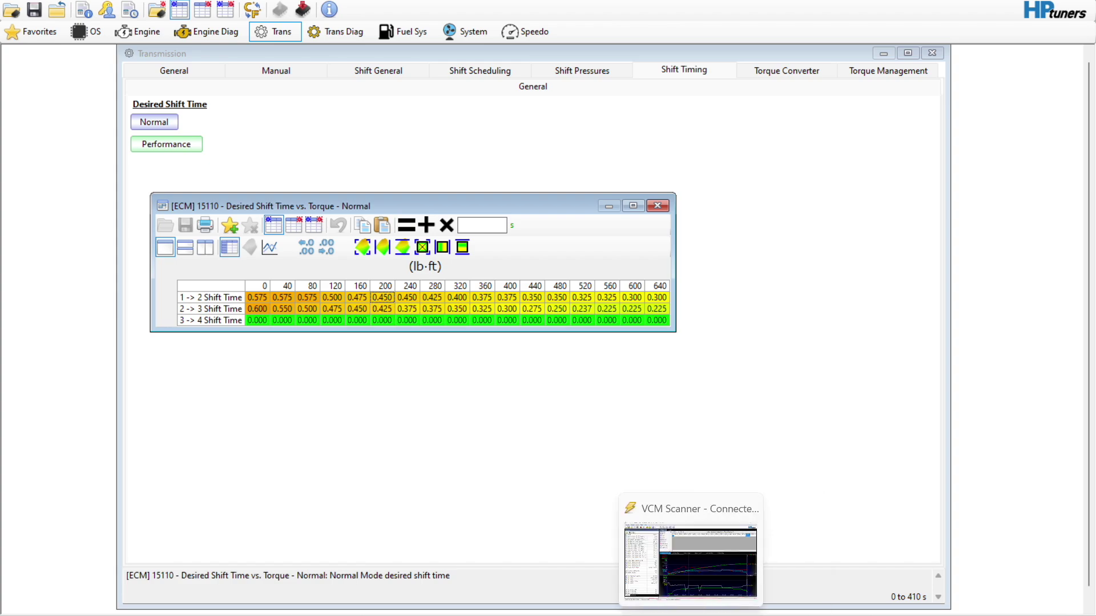
{"action": "left_click", "coordinate": [690, 562]}
{"action": "mouse_move", "coordinate": [591, 550]}
{"action": "left_mouse_down"}
{"action": "mouse_move", "coordinate": [565, 550]}
{"action": "mouse_move", "coordinate": [606, 554]}
{"action": "left_mouse_up"}
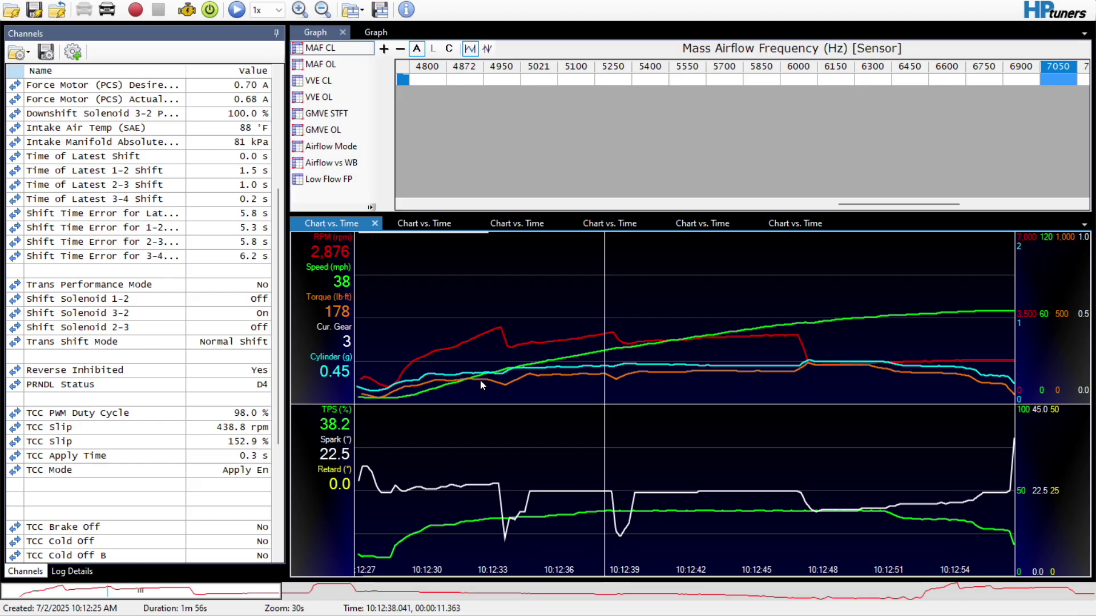
- Zoom the charts to a 10-second window and move the marker past the 1-2 shift
{"action": "left_click_drag", "start_coordinate": [555, 531], "coordinate": [506, 532]}
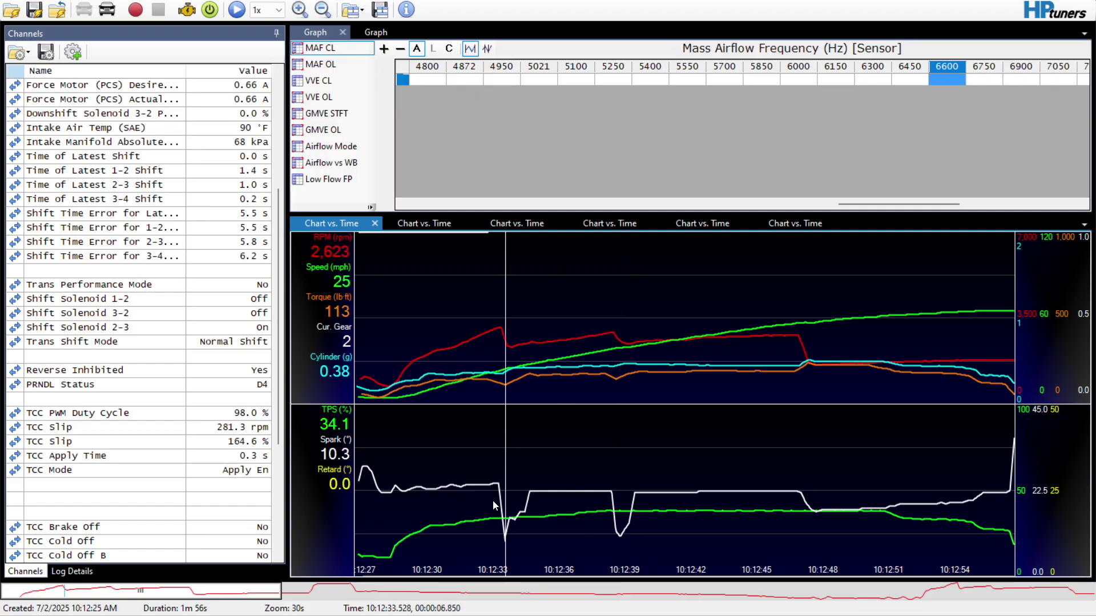
{"action": "left_click", "coordinate": [300, 9]}
{"action": "left_click", "coordinate": [687, 535]}
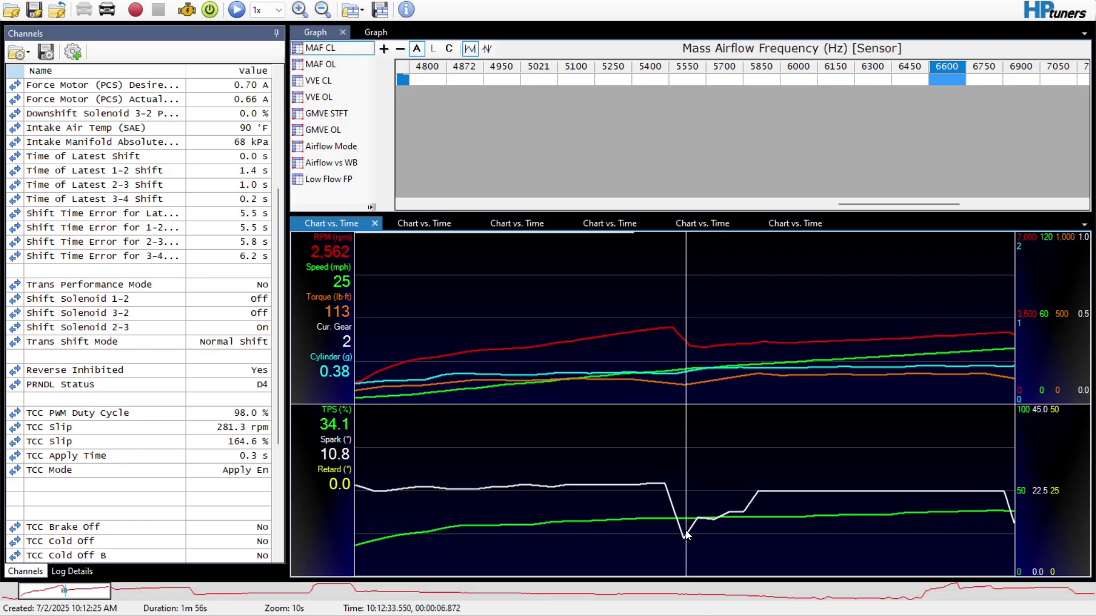
{"action": "left_click_drag", "start_coordinate": [686, 535], "coordinate": [768, 542]}
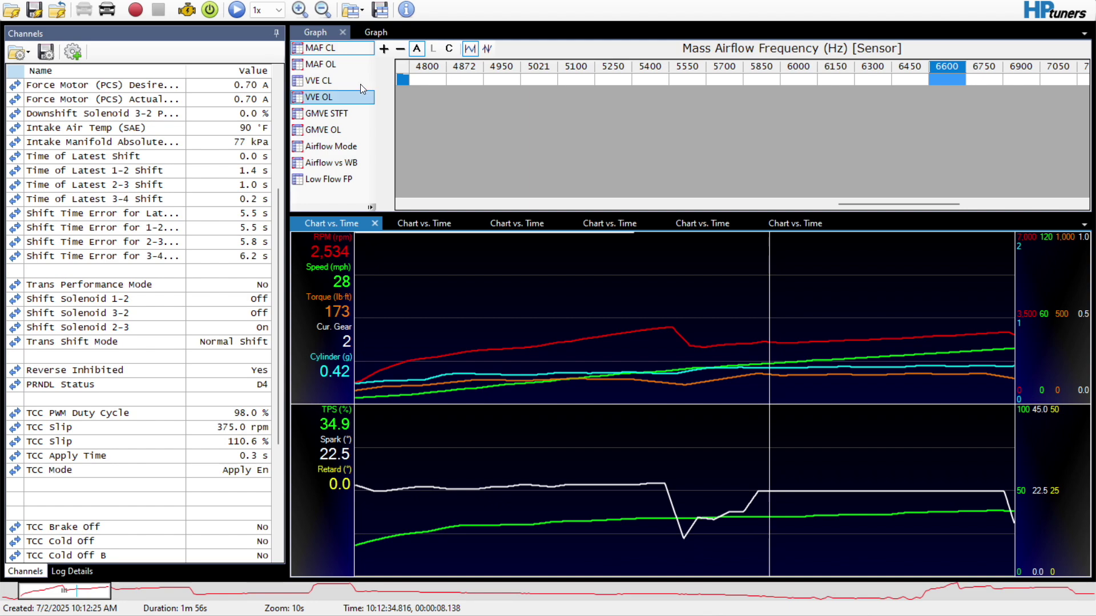
- Widen the charts back to 30 seconds and move the marker from the 1-2 to the 2-3 shift
{"action": "left_click", "coordinate": [322, 10]}
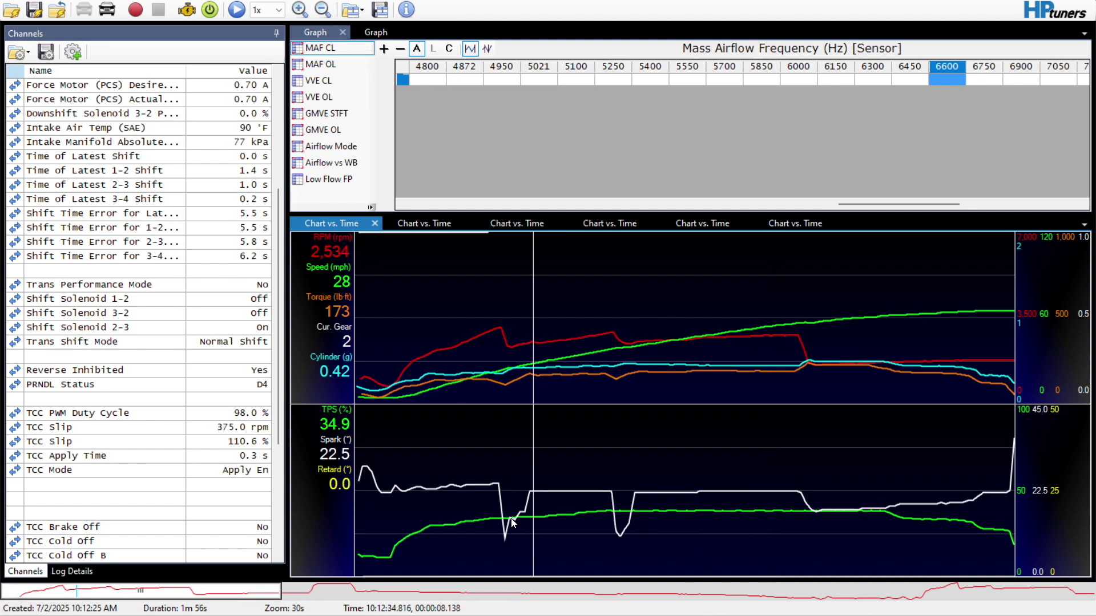
{"action": "left_click_drag", "start_coordinate": [511, 518], "coordinate": [505, 566]}
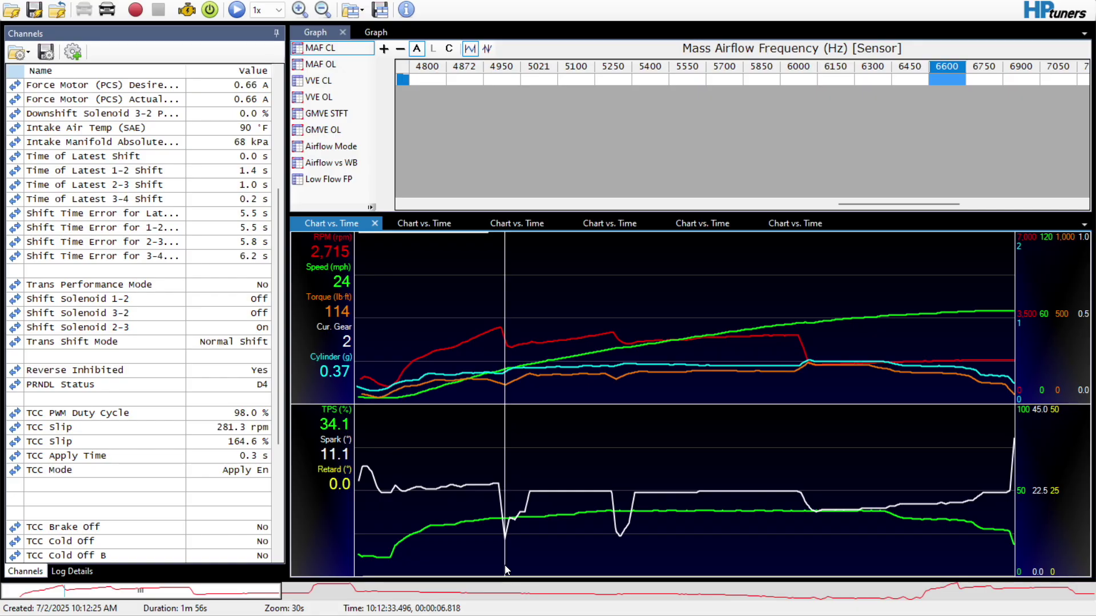
{"action": "left_click_drag", "start_coordinate": [506, 567], "coordinate": [701, 572]}
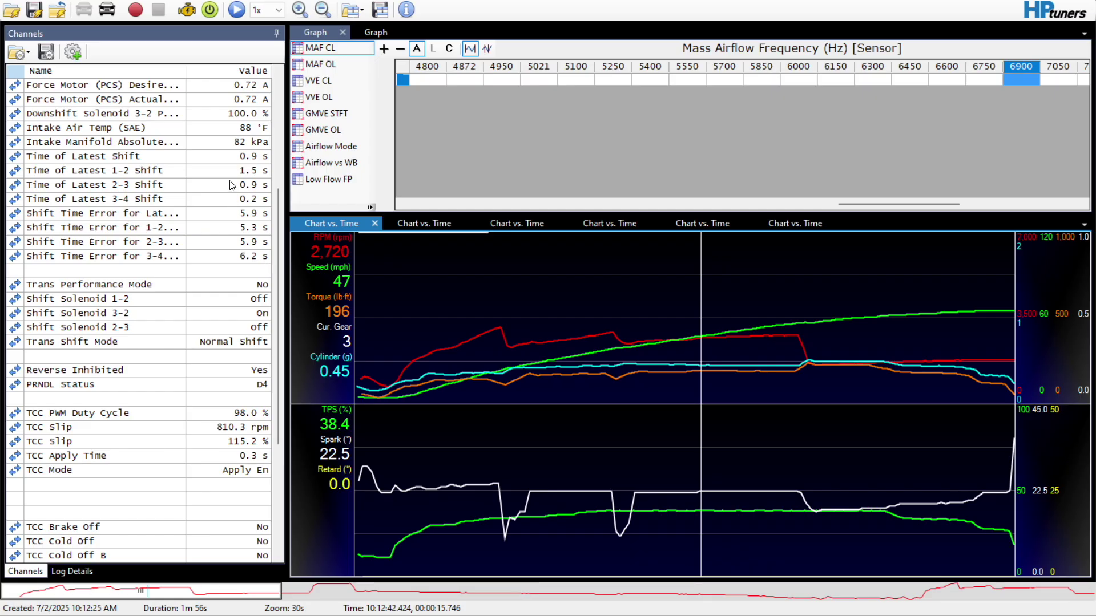
- Compare Time of Latest 2-3 Shift against the desired shift times at 10:12:38.8, then close the table
{"action": "left_click", "coordinate": [139, 185]}
{"action": "left_click_drag", "start_coordinate": [576, 496], "coordinate": [680, 521]}
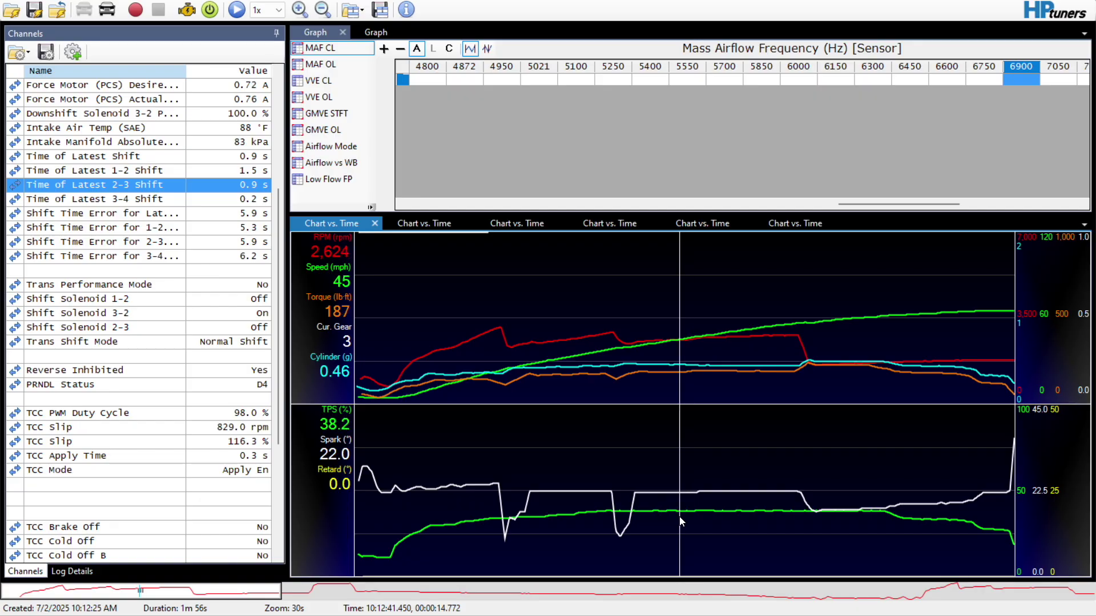
{"action": "key", "text": "alt+Tab"}
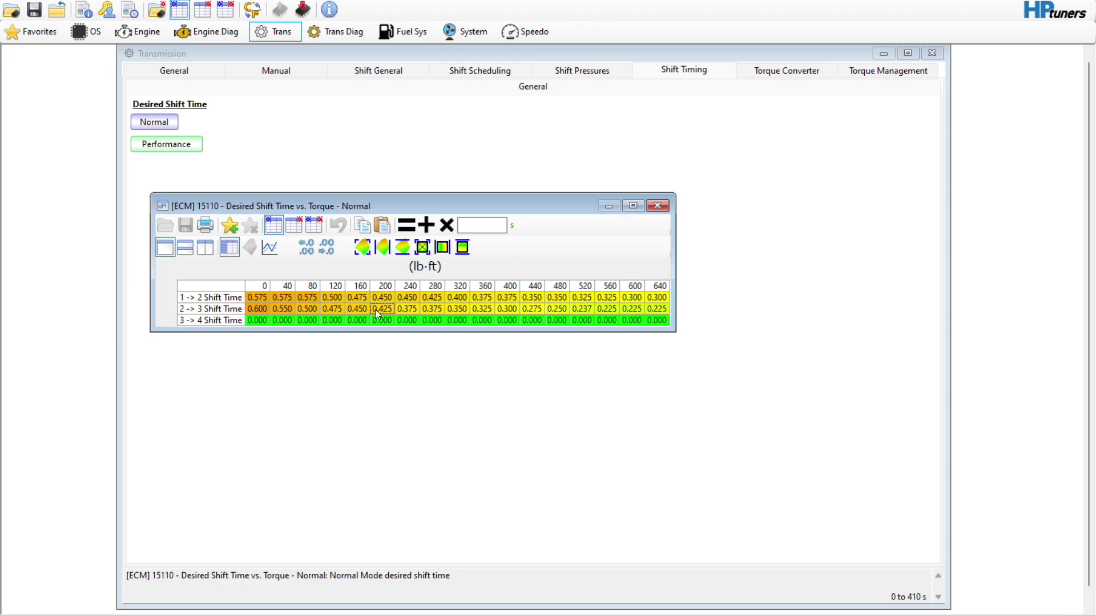
{"action": "key", "text": "alt+Tab"}
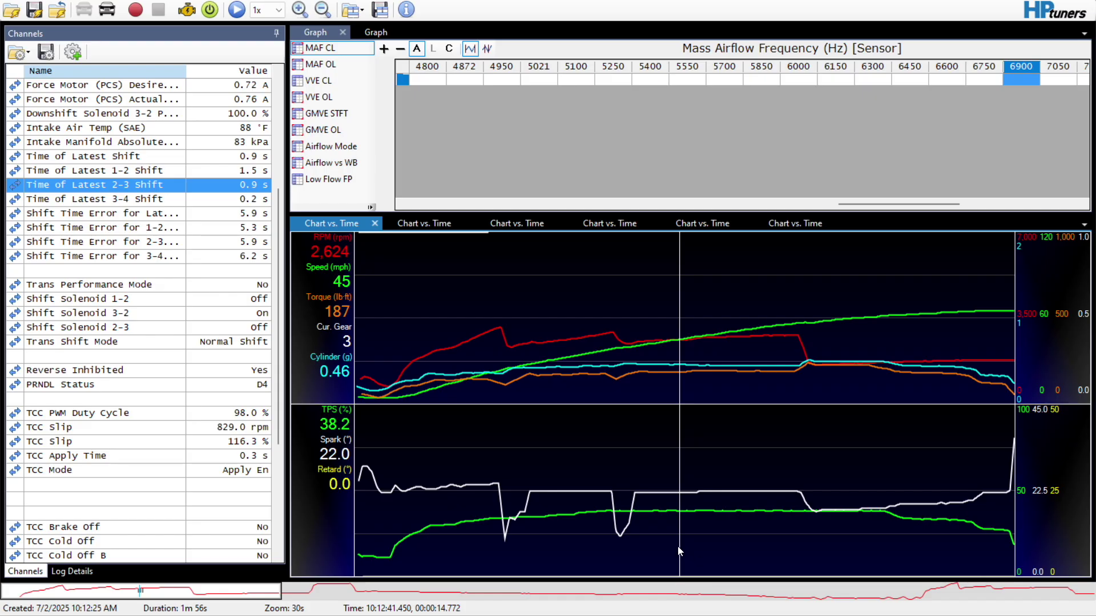
{"action": "left_click_drag", "start_coordinate": [677, 546], "coordinate": [621, 545]}
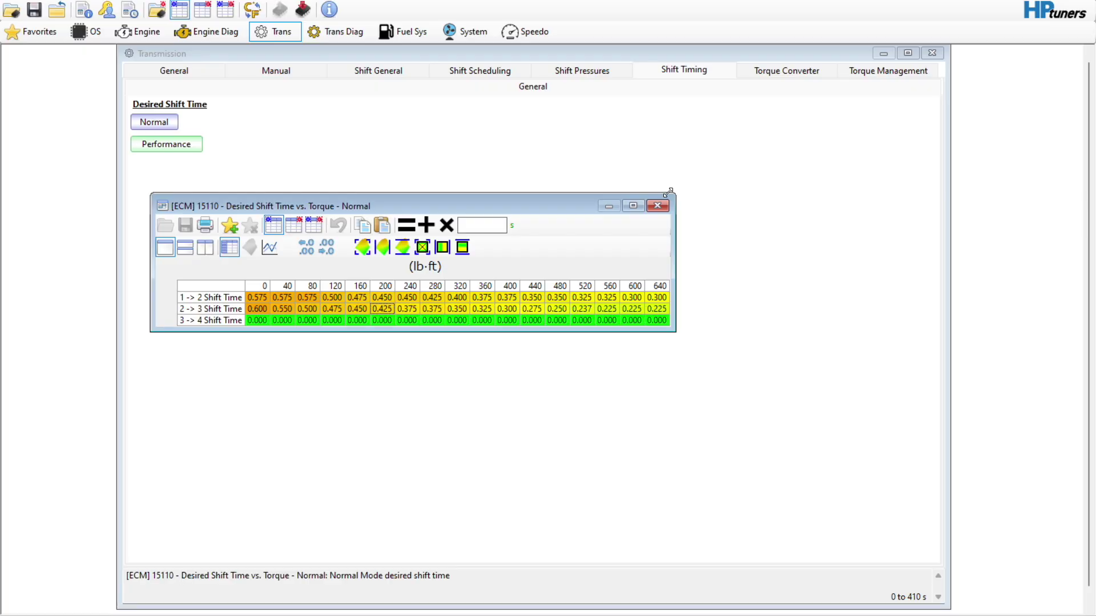
{"action": "left_click", "coordinate": [673, 200]}
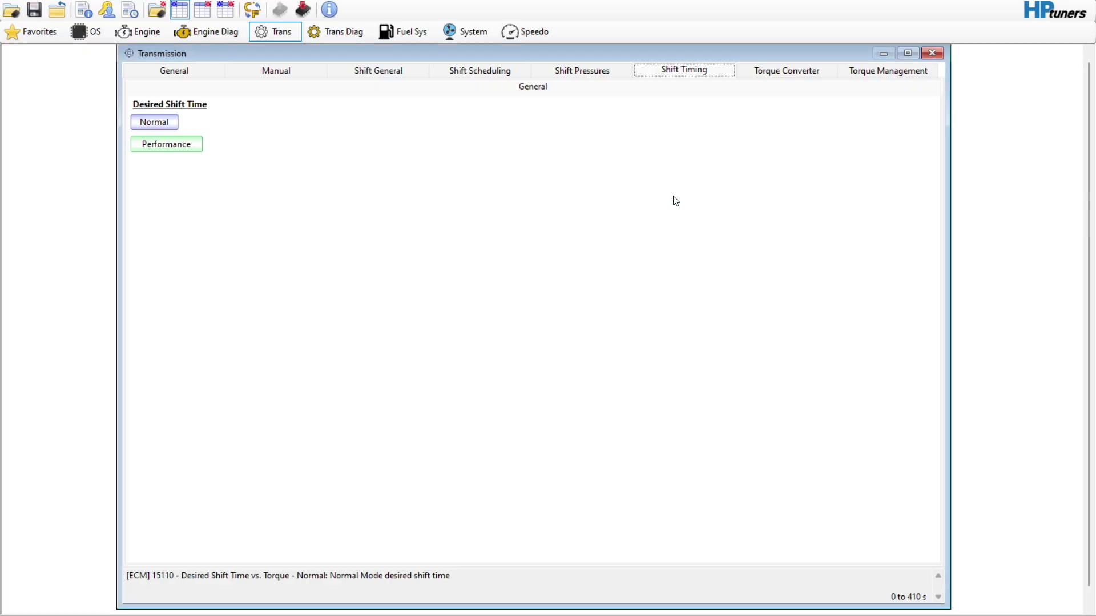
- Inspect the Normal torque reduction table's 1->2 and 2->3 values at 160–360 lb·ft, including 14 at 280
{"action": "left_click", "coordinate": [862, 72]}
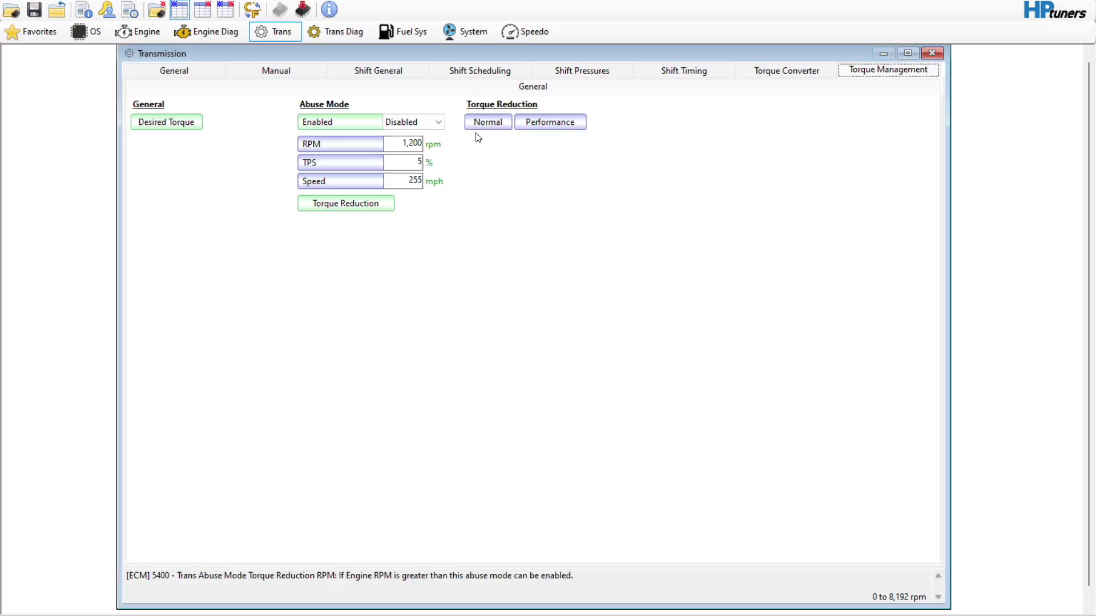
{"action": "left_click", "coordinate": [494, 127]}
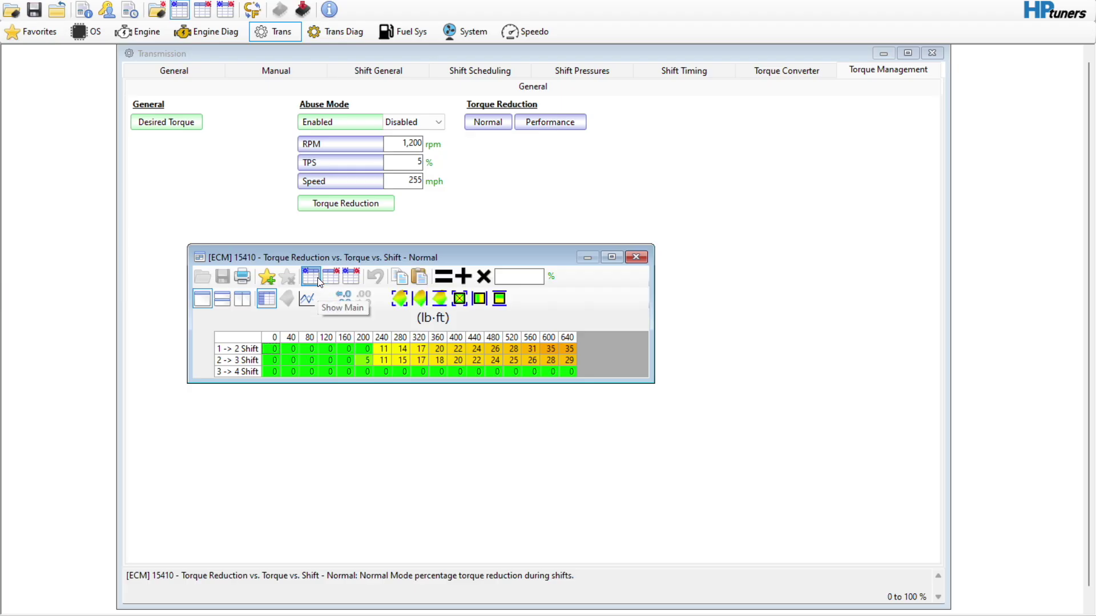
{"action": "left_click", "coordinate": [348, 349]}
{"action": "left_click_drag", "start_coordinate": [349, 350], "coordinate": [369, 366]}
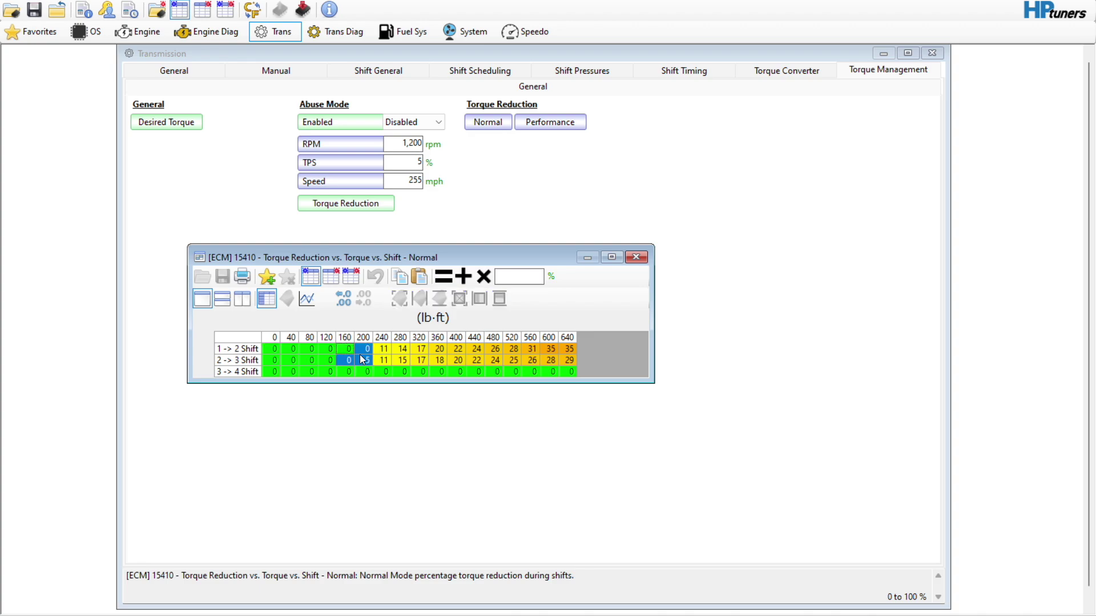
{"action": "left_click", "coordinate": [399, 352]}
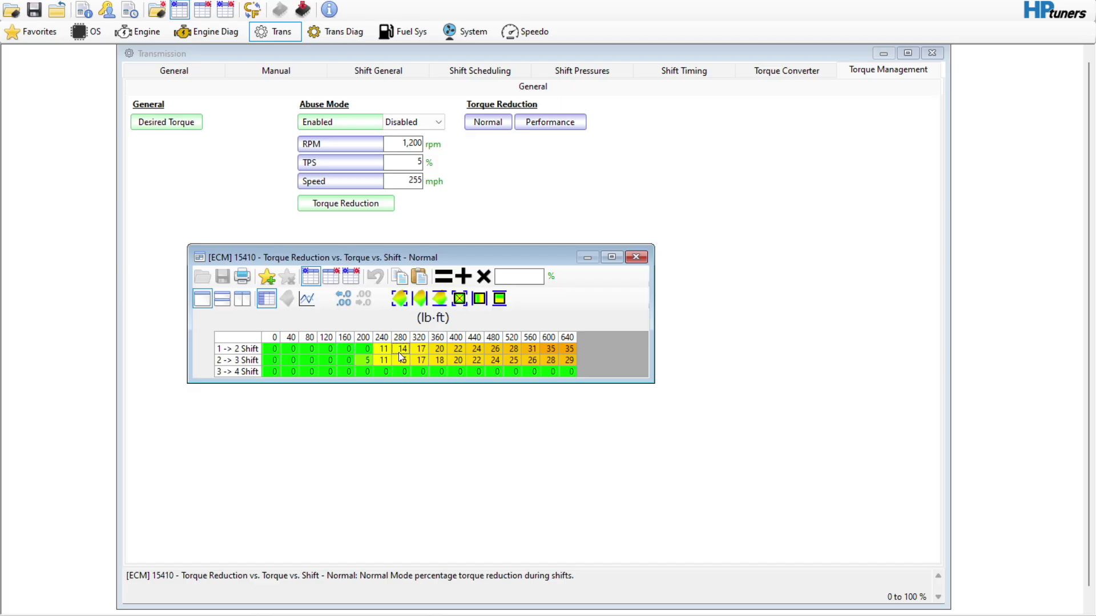
{"action": "mouse_move", "coordinate": [691, 615]}
{"action": "left_click", "coordinate": [443, 337]}
- Extend the reduction selection to 360–440 lb·ft, then move the log to 10:14:08.6 (2nd gear, 229 lb-ft)
{"action": "left_click_drag", "start_coordinate": [446, 338], "coordinate": [483, 341]}
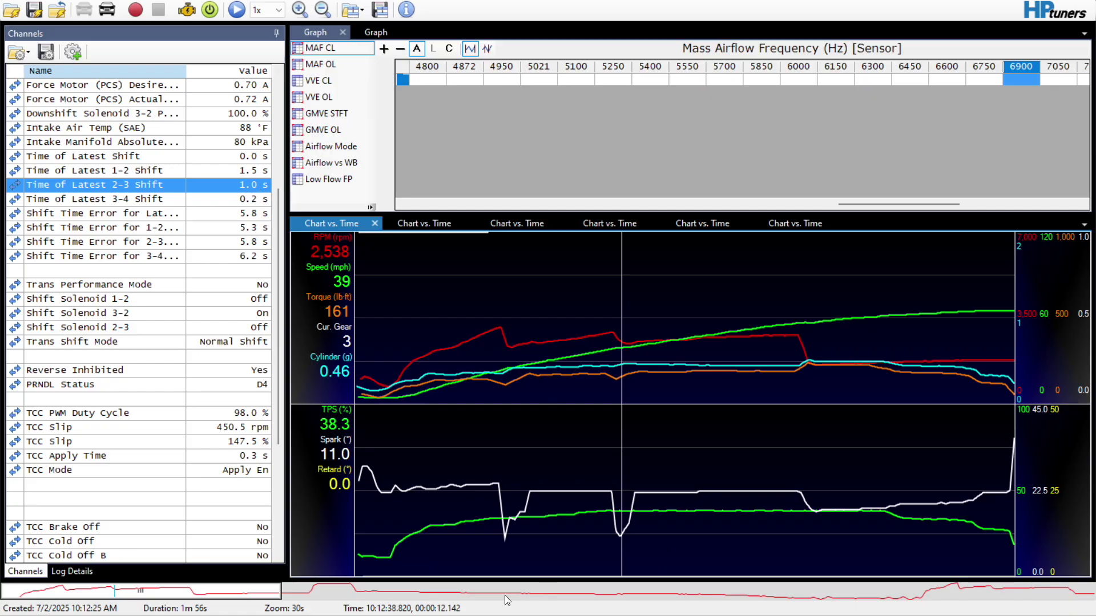
{"action": "left_click_drag", "start_coordinate": [306, 597], "coordinate": [955, 587]}
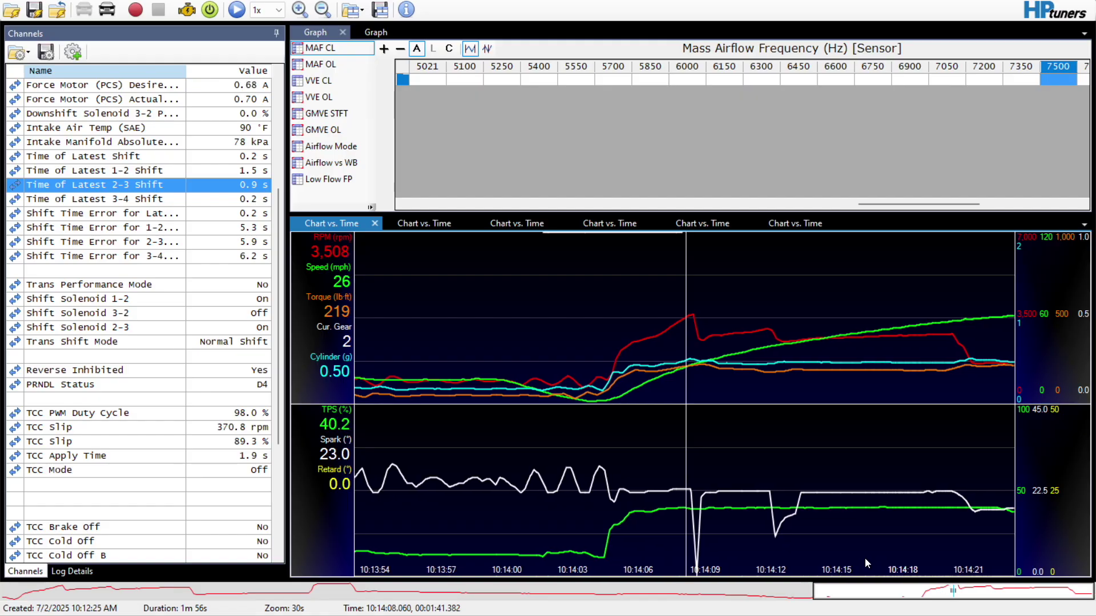
{"action": "left_click_drag", "start_coordinate": [735, 551], "coordinate": [697, 565]}
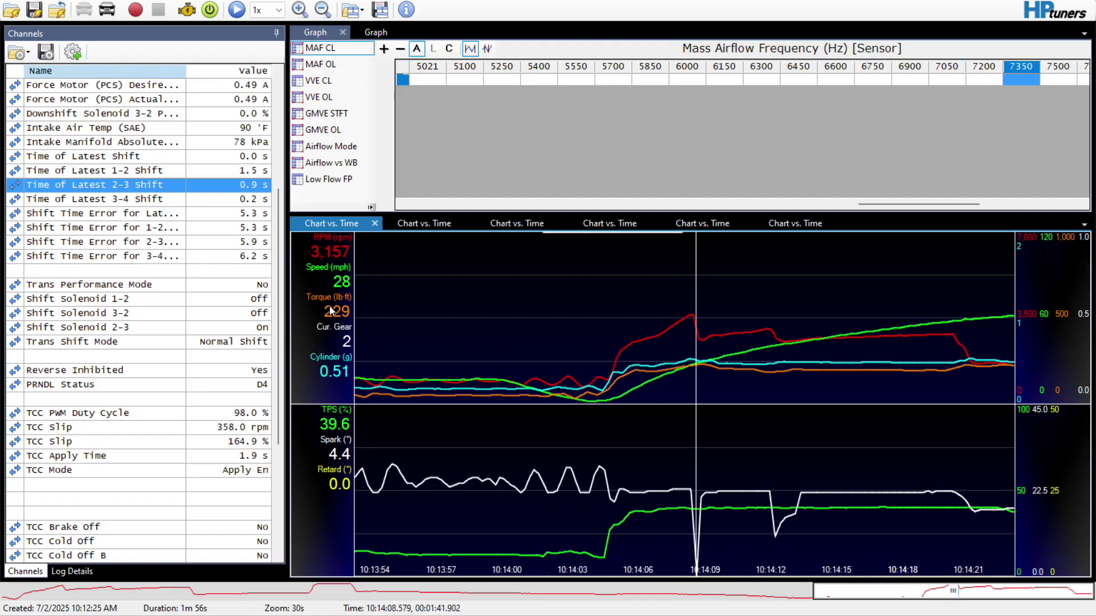
- Close the Normal torque reduction table and return to the scanner log
{"action": "left_click", "coordinate": [754, 615]}
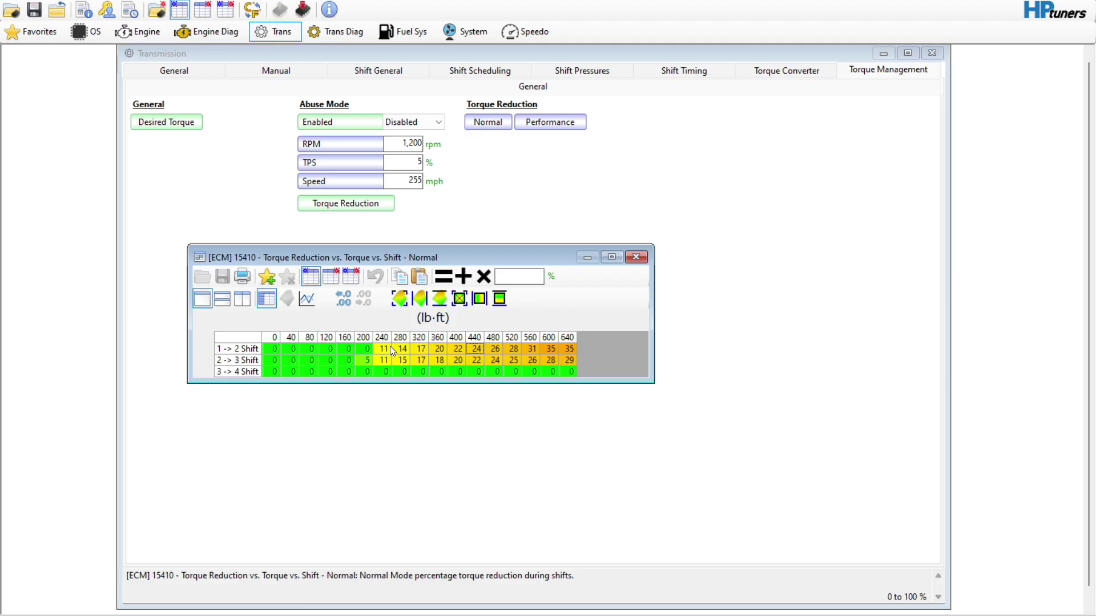
{"action": "left_click", "coordinate": [636, 258]}
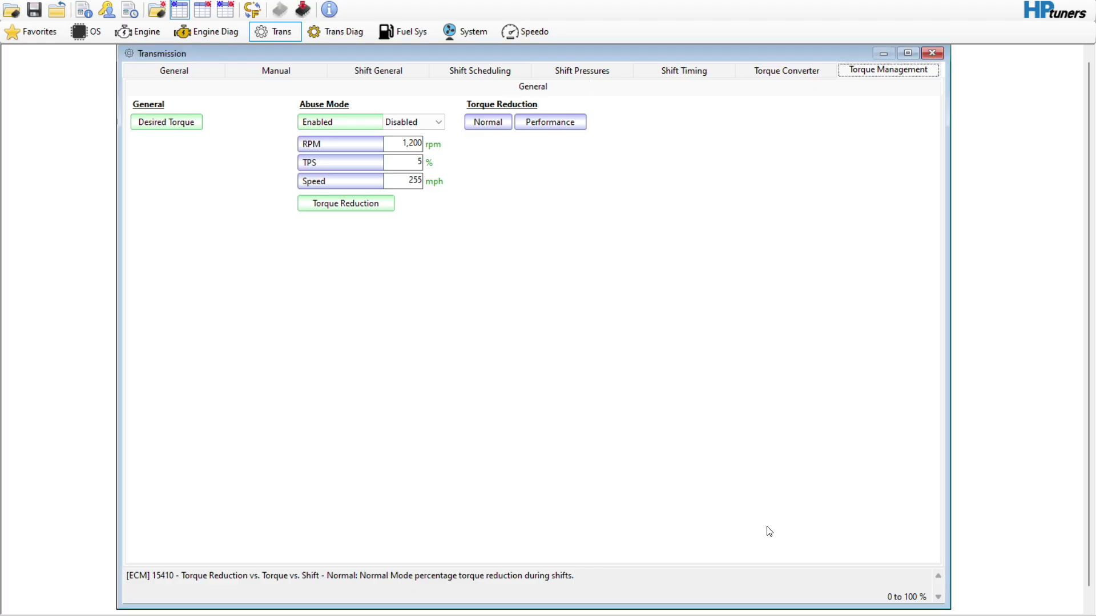
{"action": "key", "text": "alt+Tab"}
- Select Time of Latest 1-2 Shift and move the marker to 10:14:09.5, reading a 0.3-s shift
{"action": "mouse_move", "coordinate": [701, 574]}
{"action": "left_mouse_down"}
{"action": "mouse_move", "coordinate": [651, 569]}
{"action": "mouse_move", "coordinate": [719, 574]}
{"action": "left_mouse_up"}
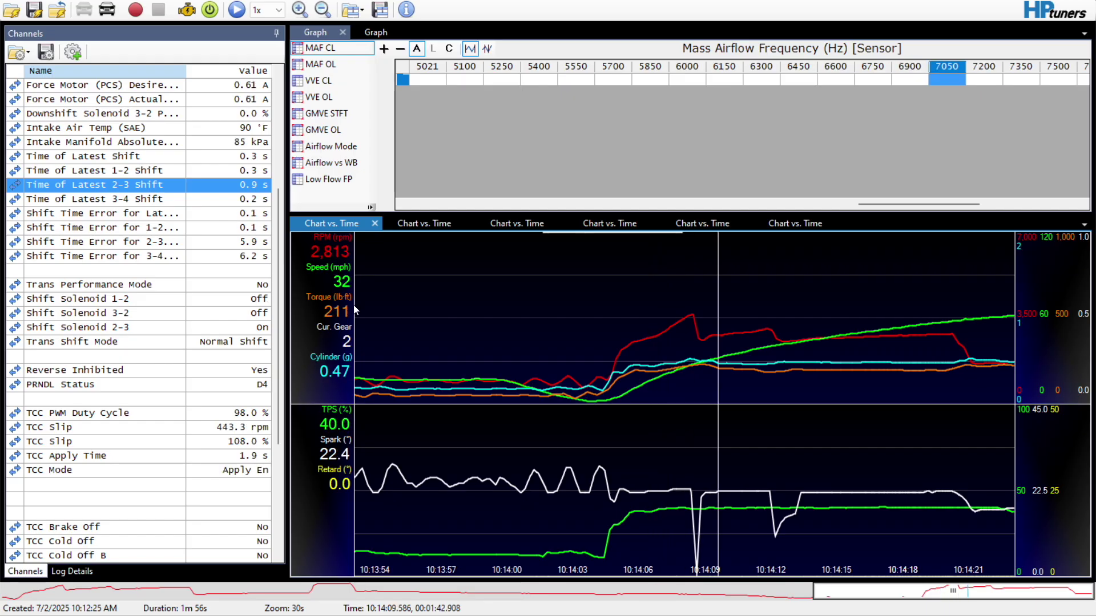
{"action": "left_click", "coordinate": [226, 173]}
{"action": "left_click_drag", "start_coordinate": [636, 501], "coordinate": [715, 547]}
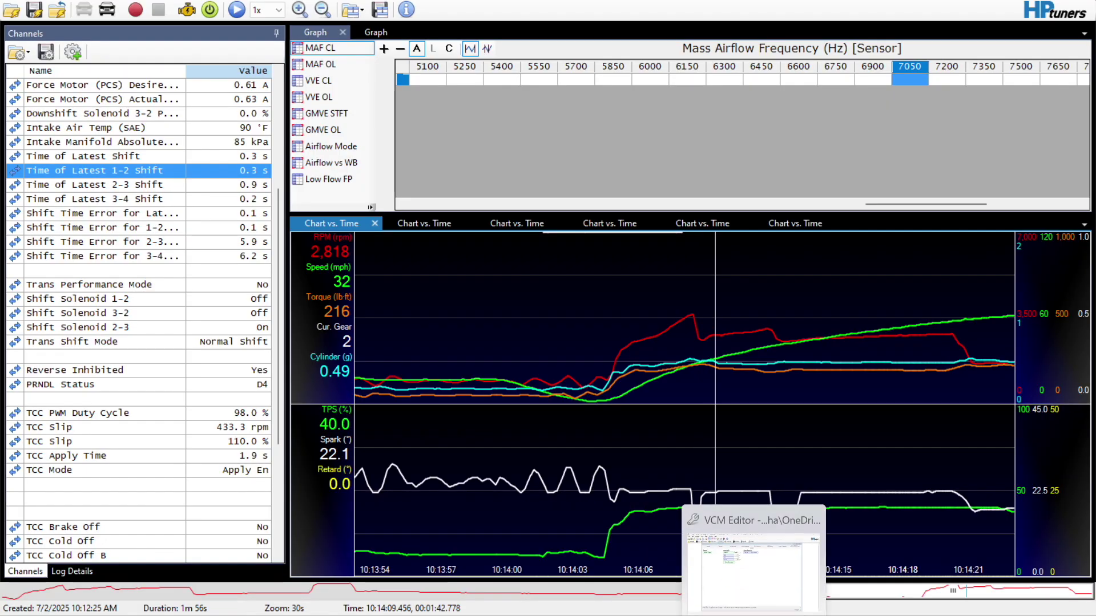
{"action": "left_click", "coordinate": [753, 548]}
- Select the Normal base upshift pressures for 260–300 lb-ft across all shifts, then close the table
{"action": "left_click", "coordinate": [609, 72]}
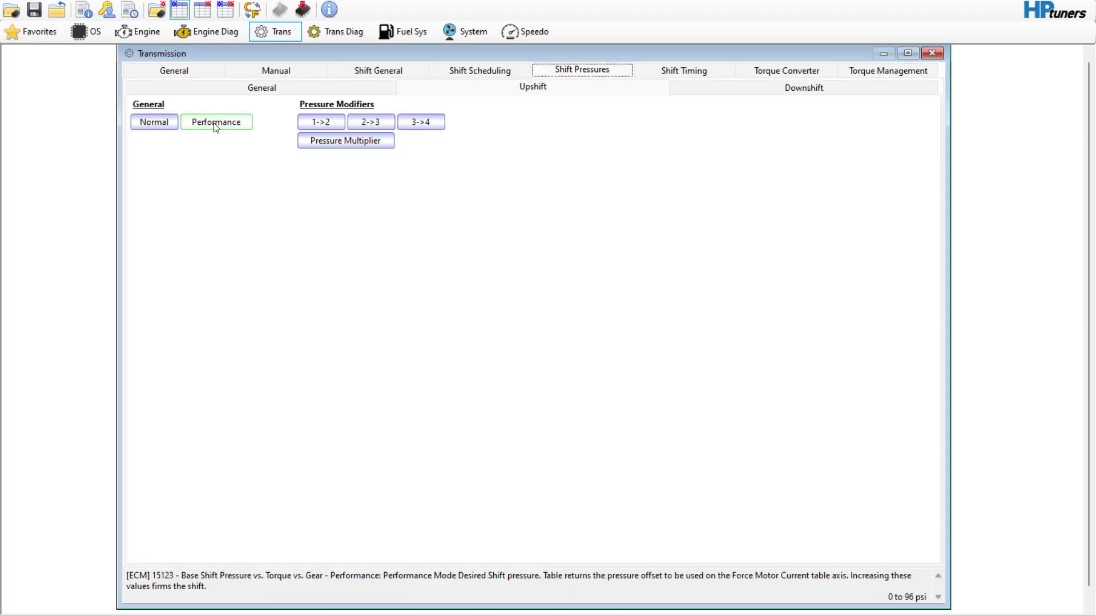
{"action": "left_click", "coordinate": [171, 124]}
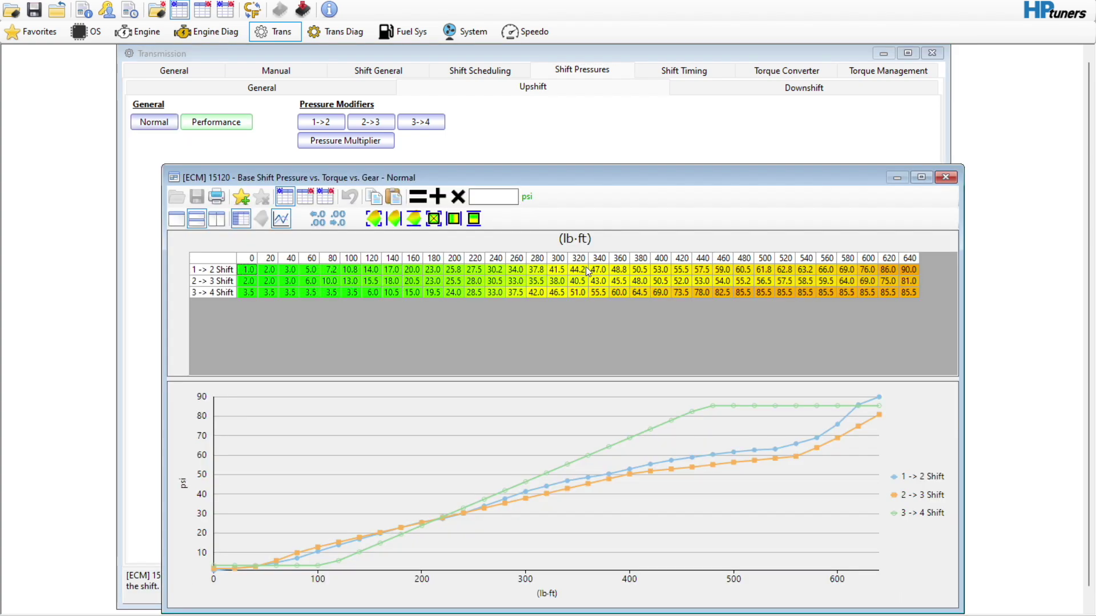
{"action": "left_click", "coordinate": [523, 269]}
{"action": "left_click_drag", "start_coordinate": [521, 270], "coordinate": [553, 302]}
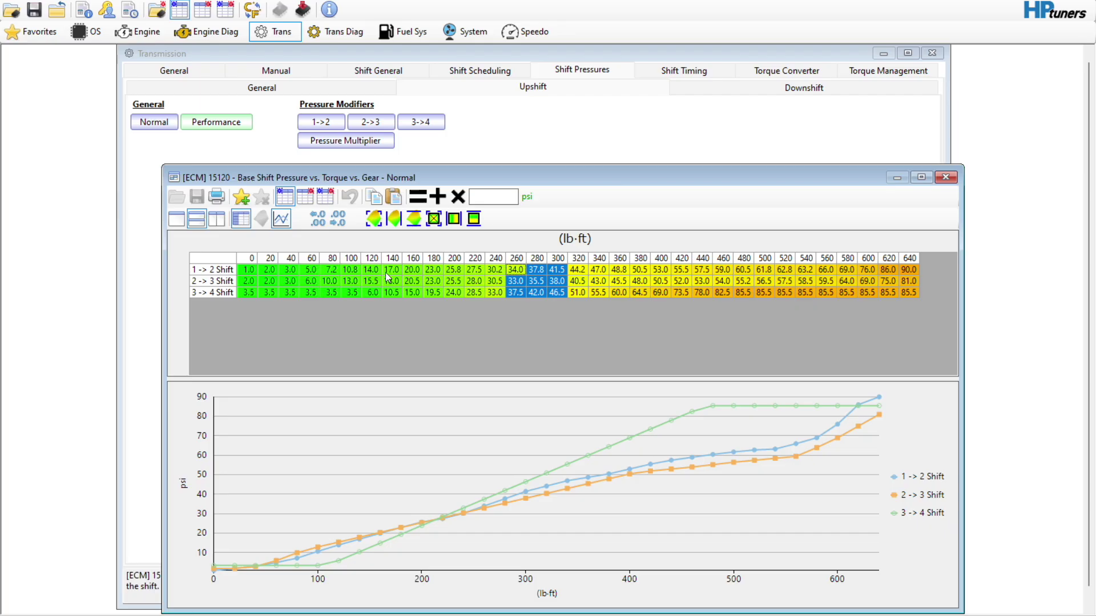
{"action": "left_click", "coordinate": [947, 178]}
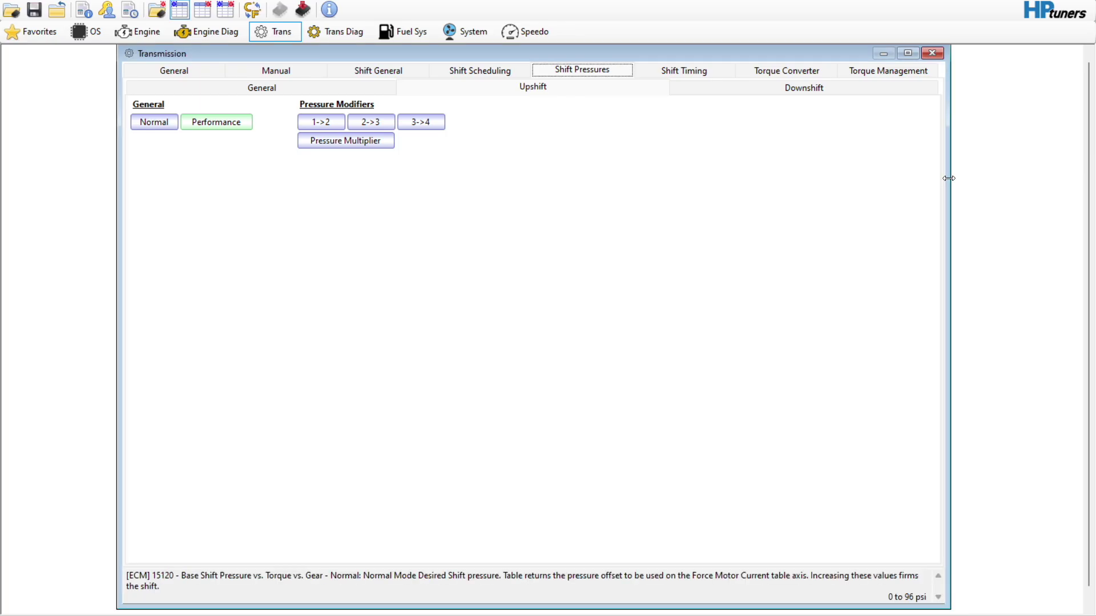
{"action": "key", "text": "alt+Tab"}
- Add the Time of Latest 2-3 Shift channel and scrub to 10:14:13.8, showing a 1.2 s shift
{"action": "left_click_drag", "start_coordinate": [692, 573], "coordinate": [747, 574]}
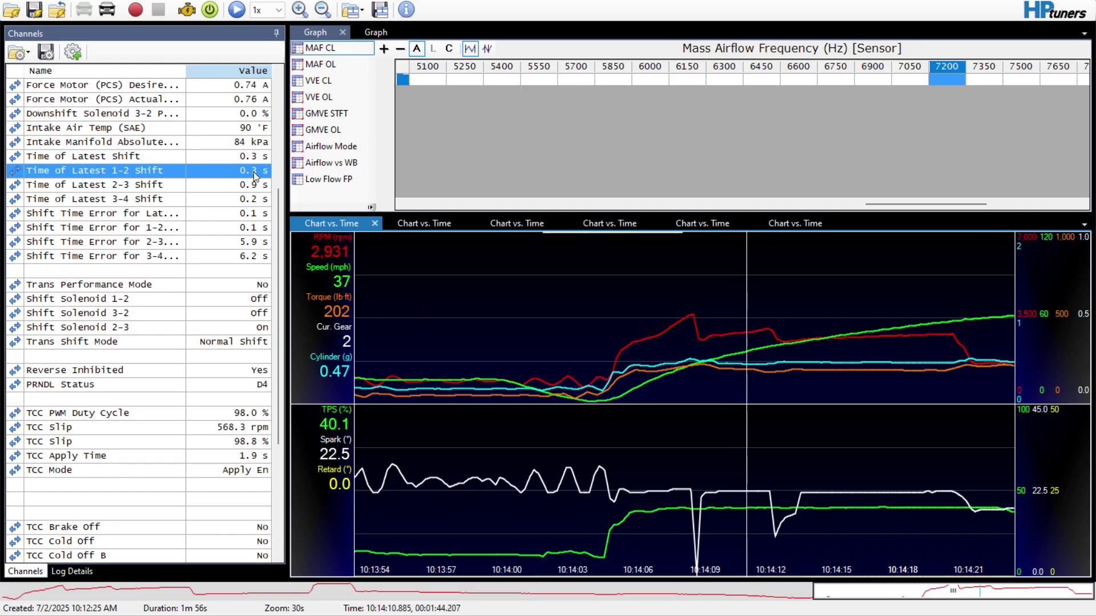
{"action": "left_click_drag", "start_coordinate": [713, 519], "coordinate": [818, 544]}
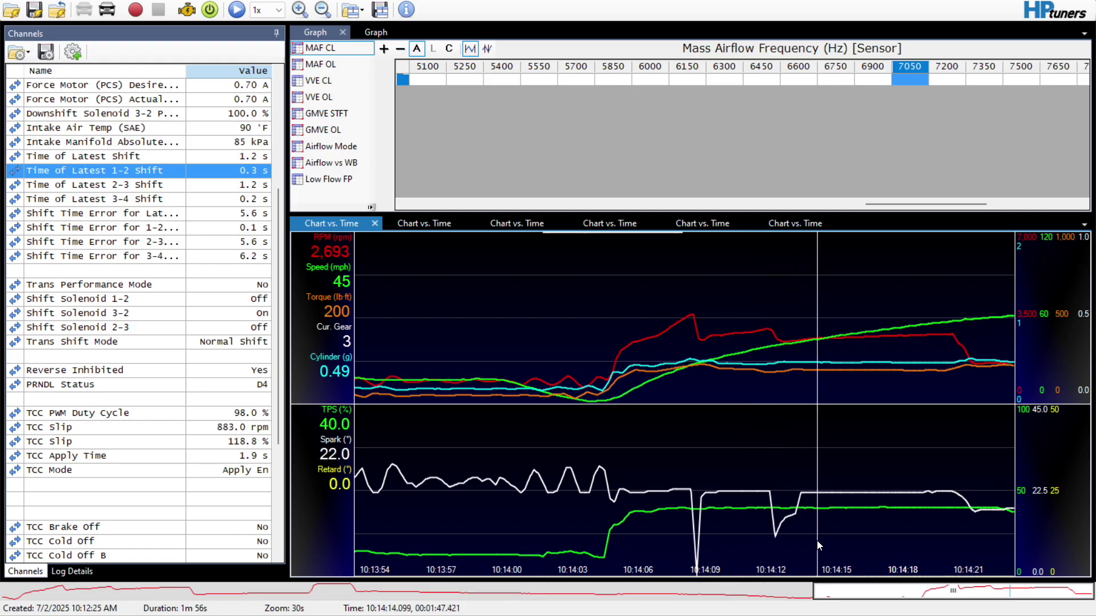
{"action": "left_click", "coordinate": [199, 188]}
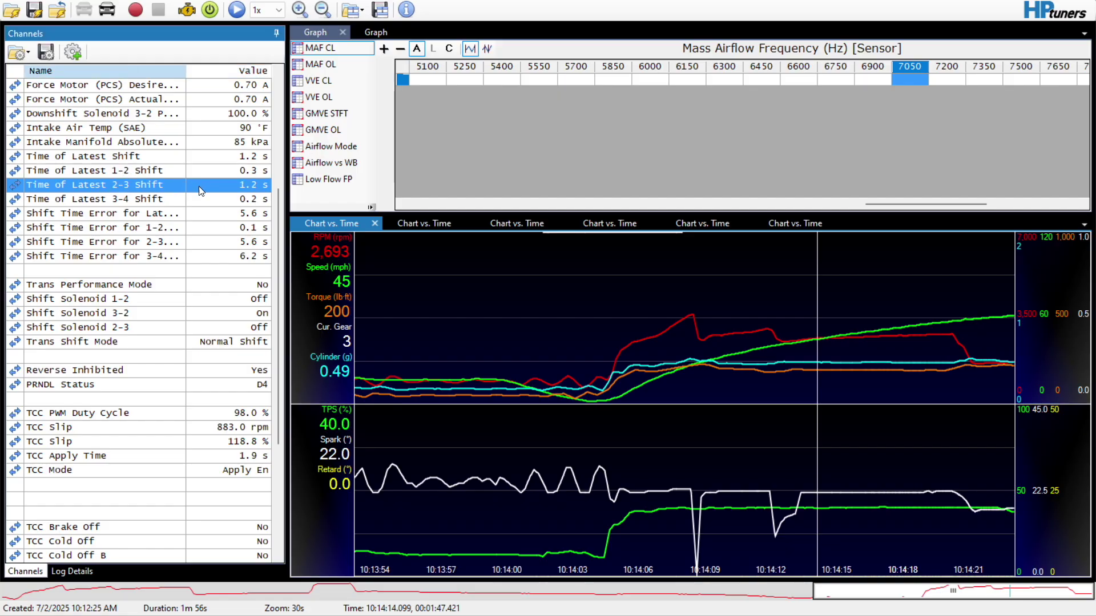
{"action": "left_click_drag", "start_coordinate": [779, 540], "coordinate": [809, 539]}
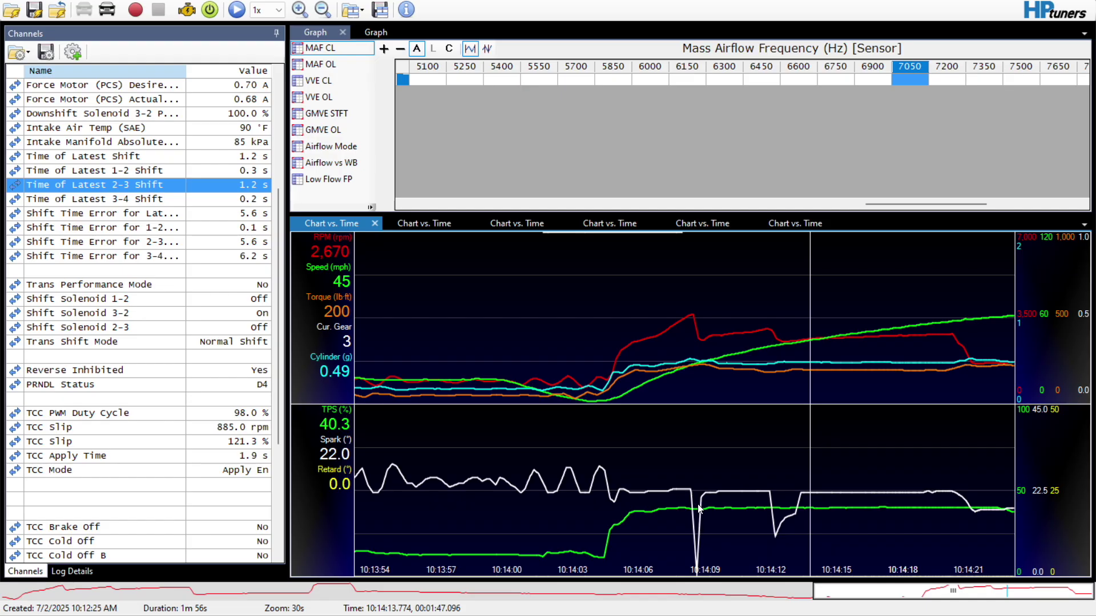
{"action": "scroll", "coordinate": [699, 507], "scroll_direction": "up", "scroll_amount": 2}
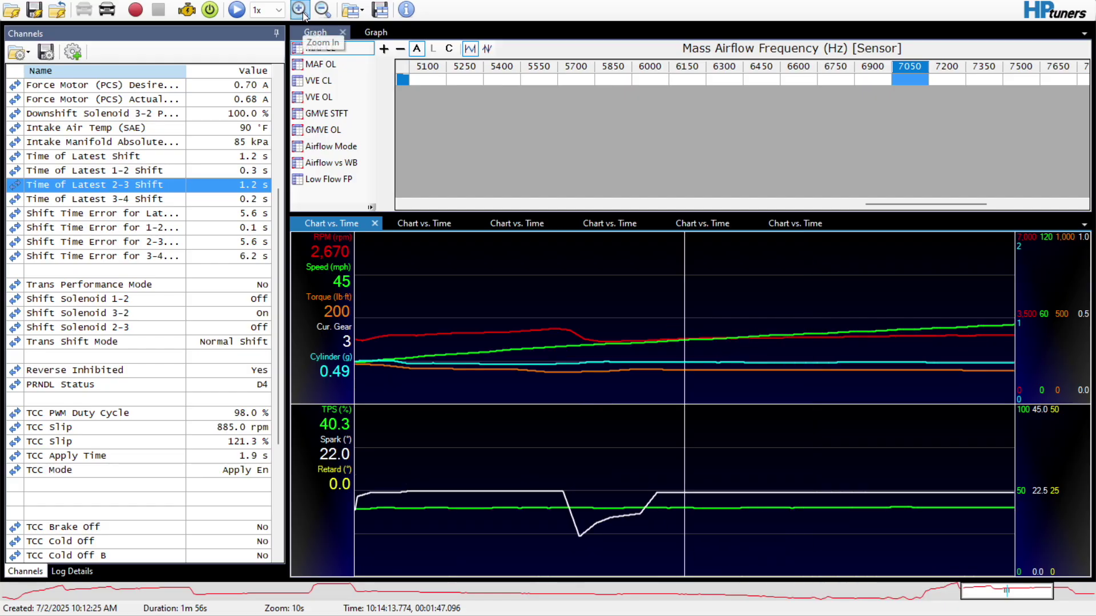
- Revisit the 1-2 shift, stepping forward to about 10:14:09.4
{"action": "left_click", "coordinate": [964, 597]}
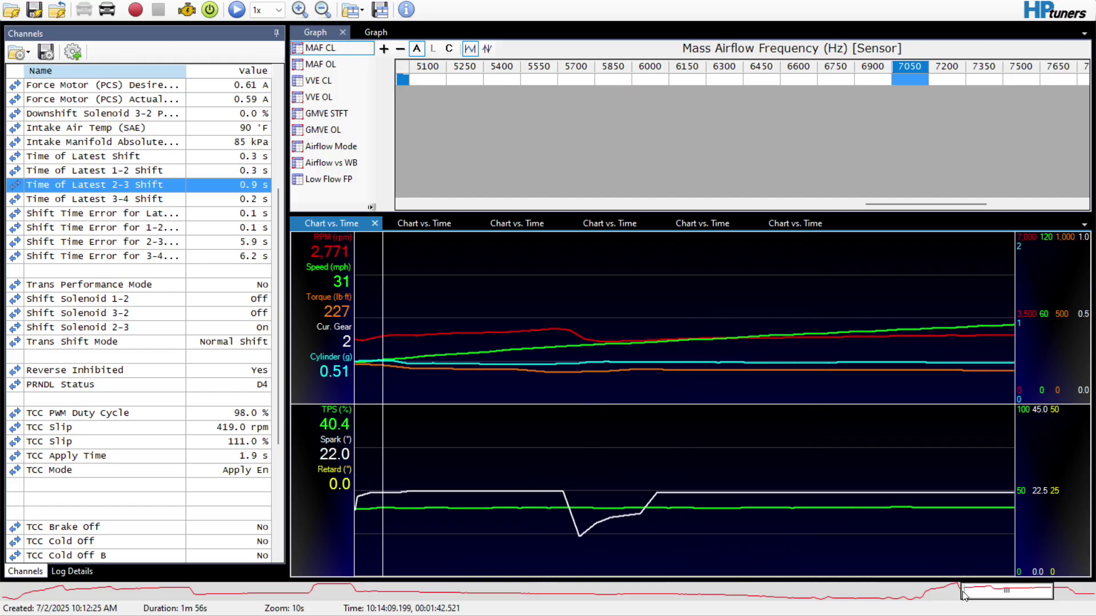
{"action": "left_click", "coordinate": [817, 575]}
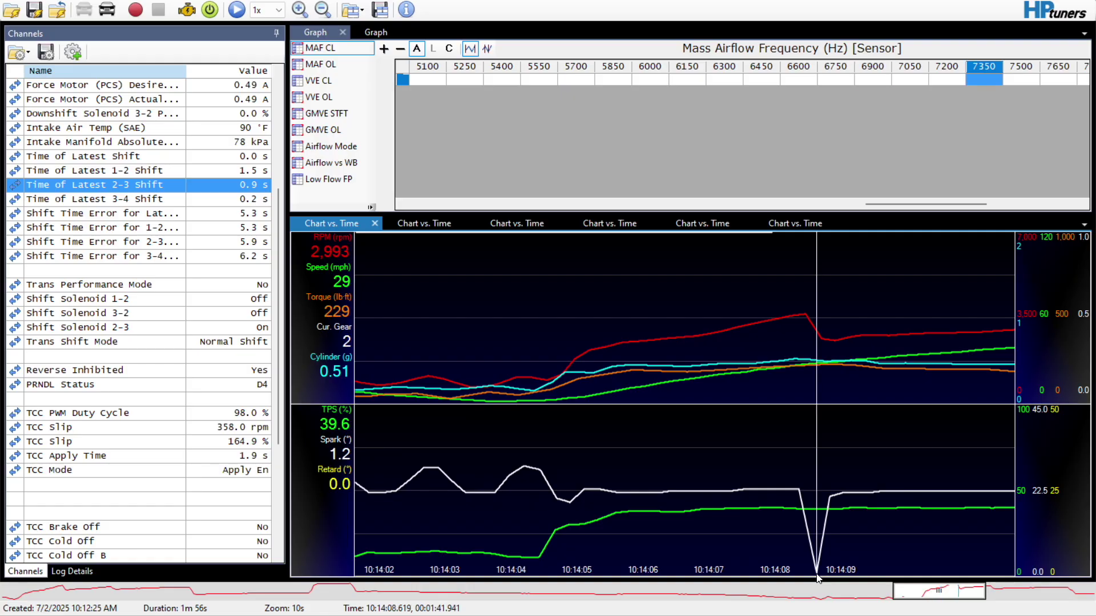
{"action": "key", "text": "Right"}
{"action": "key", "text": "Right"}
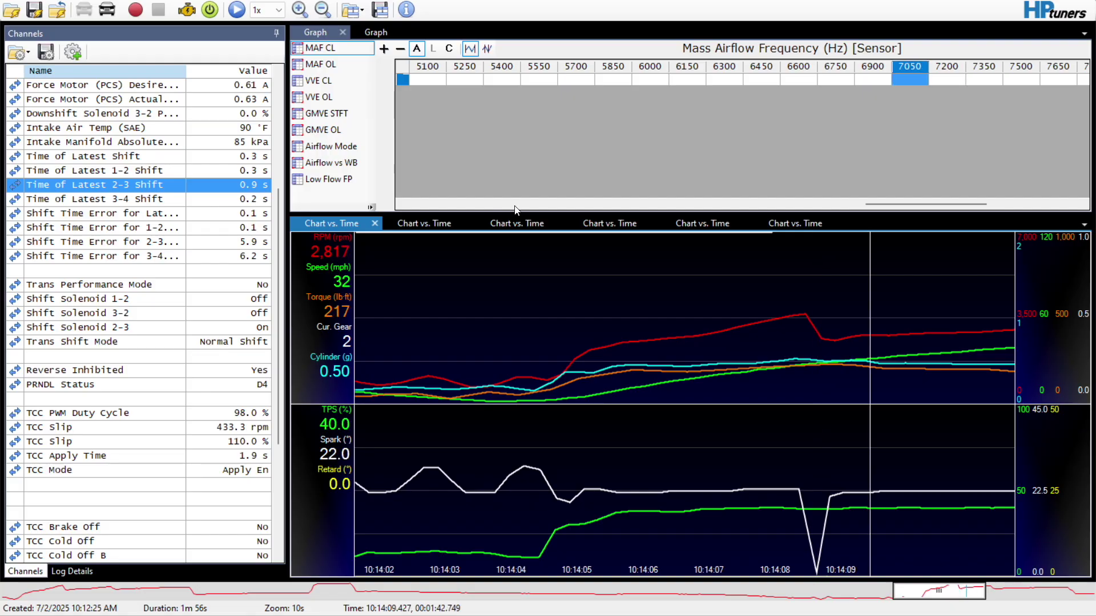
- Widen the chart to 30 seconds and scrub through the 2-3 shift to the spark-timing dip near 10:14:12.4
{"action": "left_click", "coordinate": [323, 10]}
{"action": "mouse_move", "coordinate": [780, 547]}
{"action": "left_mouse_down"}
{"action": "mouse_move", "coordinate": [752, 553]}
{"action": "mouse_move", "coordinate": [816, 557]}
{"action": "mouse_move", "coordinate": [775, 559]}
{"action": "left_mouse_up"}
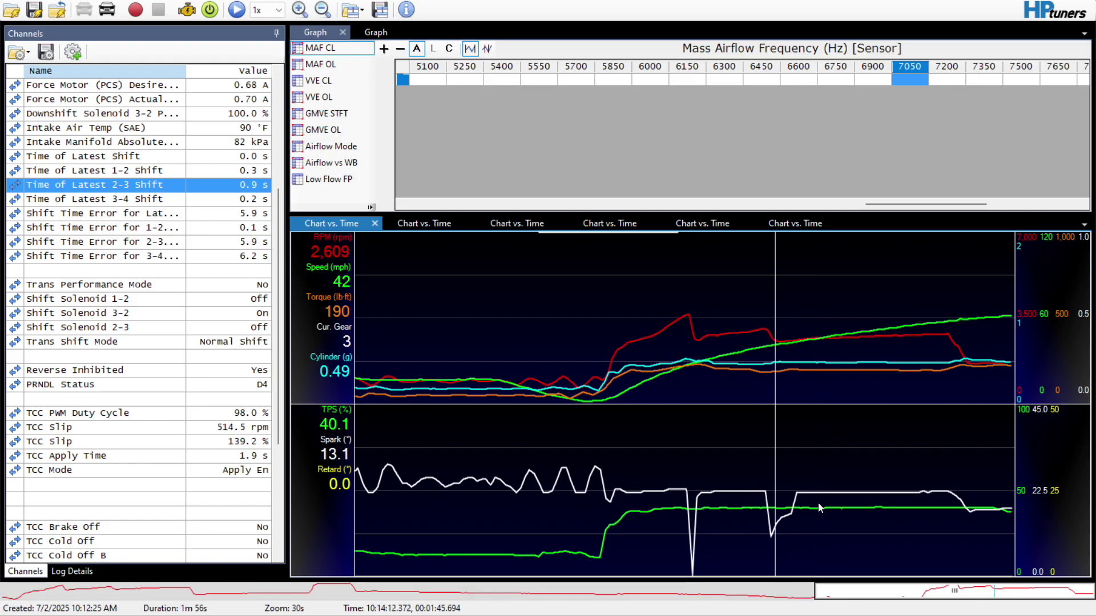
{"action": "left_click", "coordinate": [776, 536]}
{"action": "left_click_drag", "start_coordinate": [776, 532], "coordinate": [772, 541]}
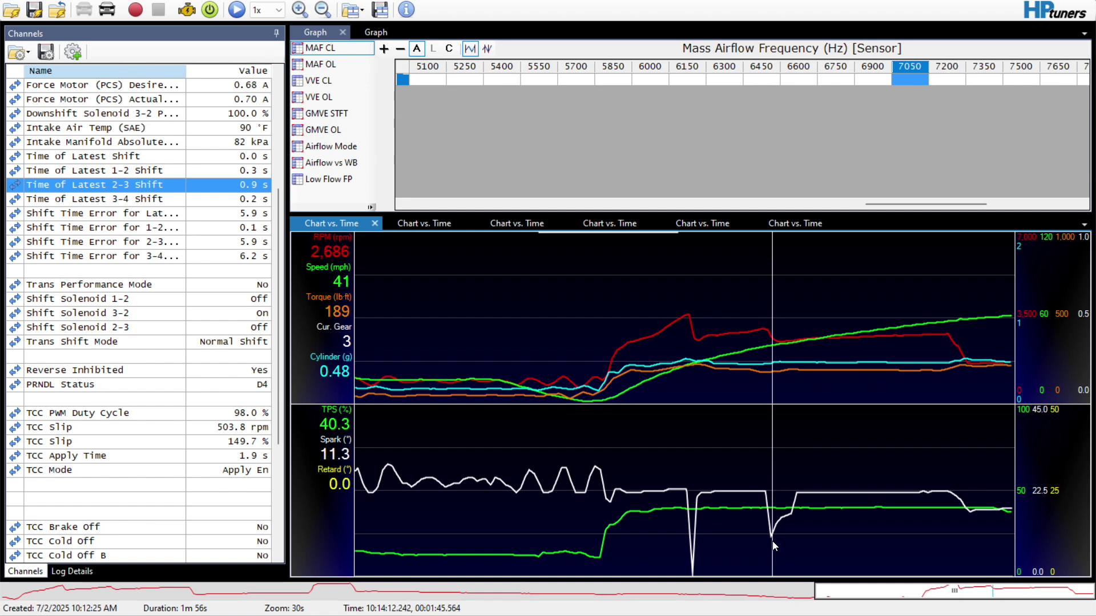
- Recheck 10:14:11.6–10:14:13.5, then move to the 10:13:00.2 hard acceleration at 391 lb-ft
{"action": "left_click", "coordinate": [812, 547]}
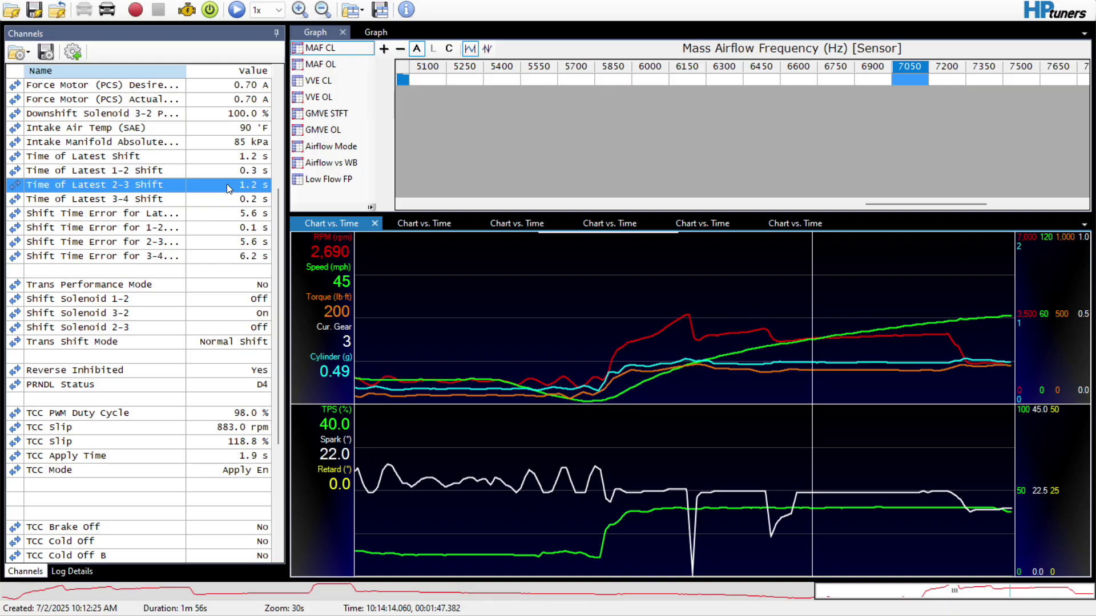
{"action": "left_click", "coordinate": [760, 498]}
{"action": "left_click_drag", "start_coordinate": [760, 497], "coordinate": [800, 520]}
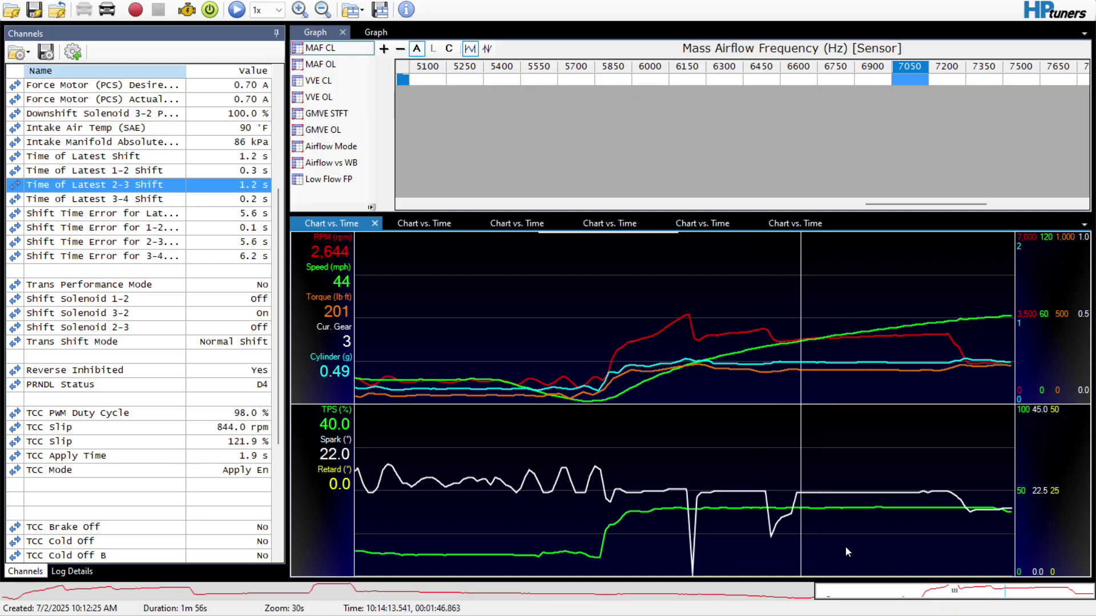
{"action": "left_click_drag", "start_coordinate": [671, 592], "coordinate": [316, 603]}
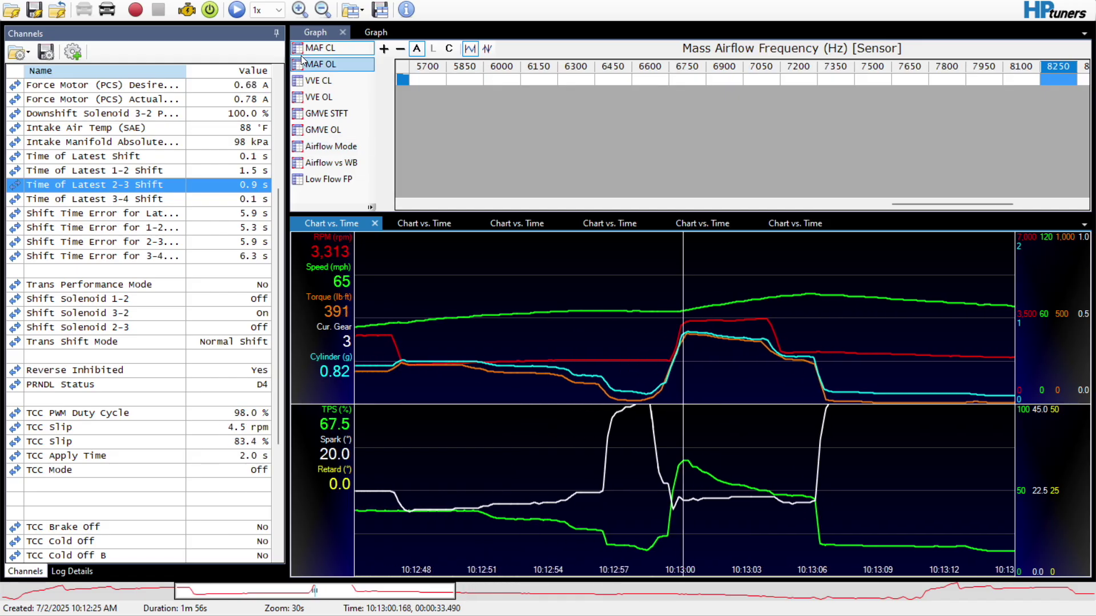
- Zoom out to 1 minute and return to the log start at 10:12:32.5 in 1st gear
{"action": "left_click", "coordinate": [323, 10]}
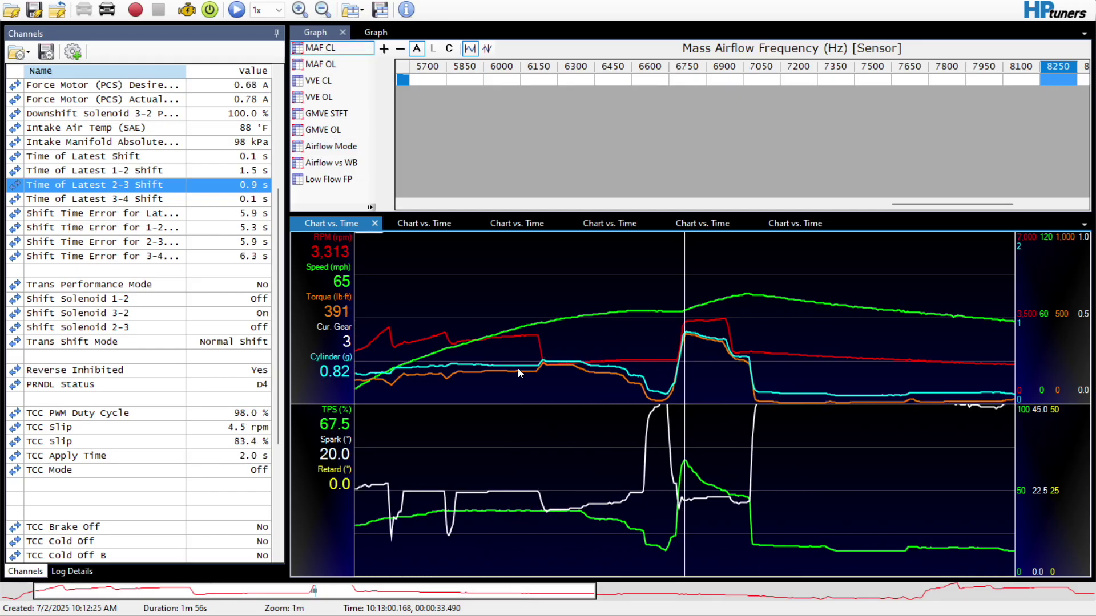
{"action": "left_click", "coordinate": [480, 444]}
{"action": "left_click_drag", "start_coordinate": [479, 444], "coordinate": [420, 466]}
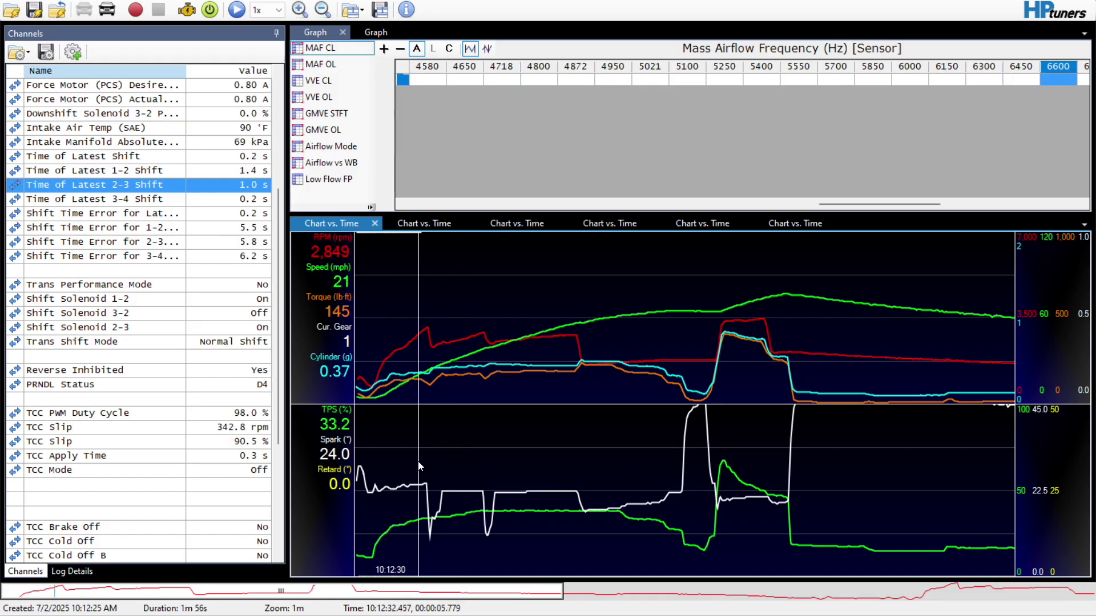